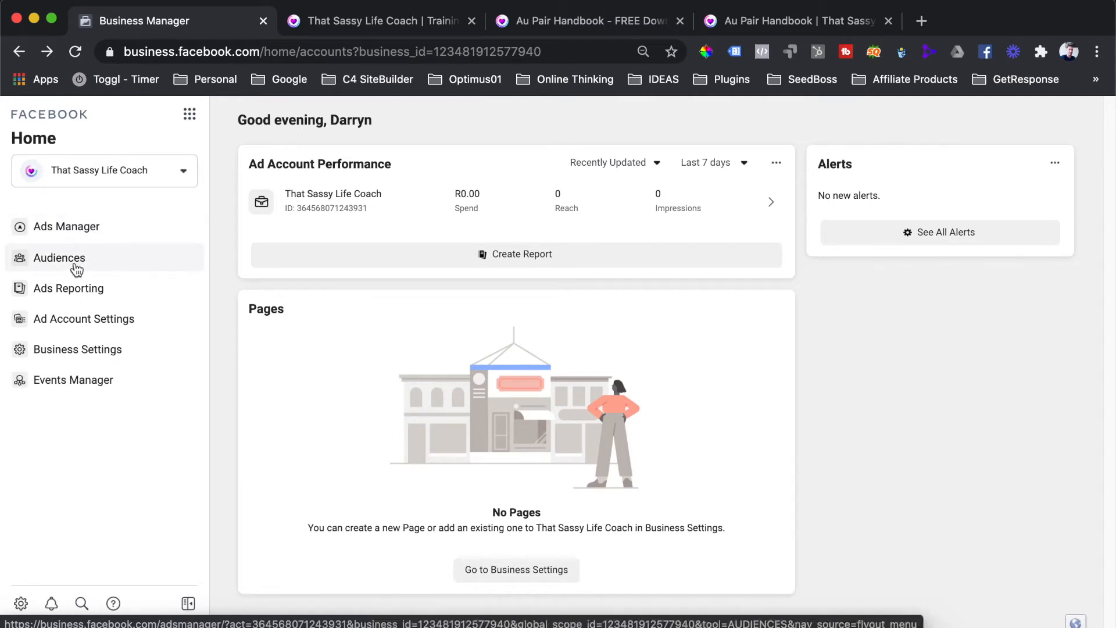
# Open the ad account's audiences and start a new custom audience with Facebook Page as the source
pyautogui.click(80, 267)
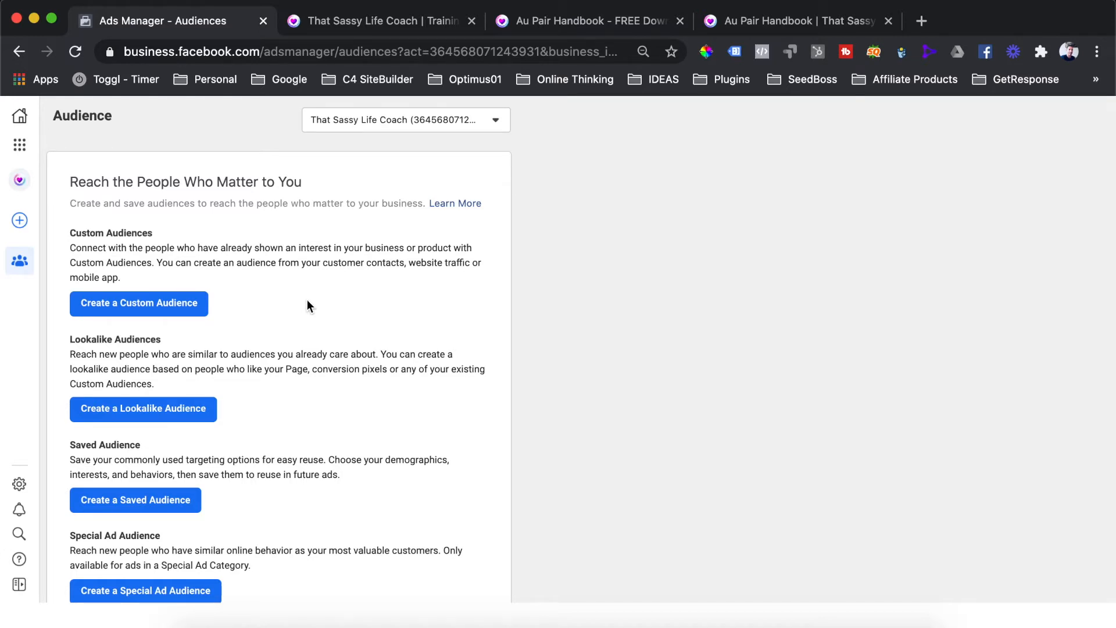
pyautogui.click(163, 311)
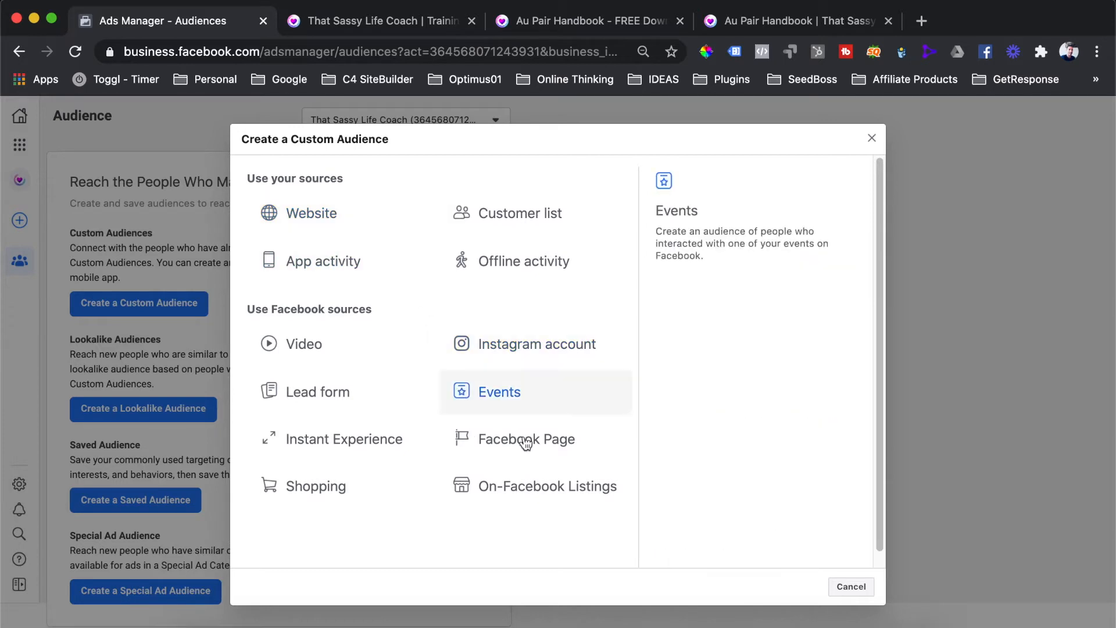
pyautogui.click(588, 442)
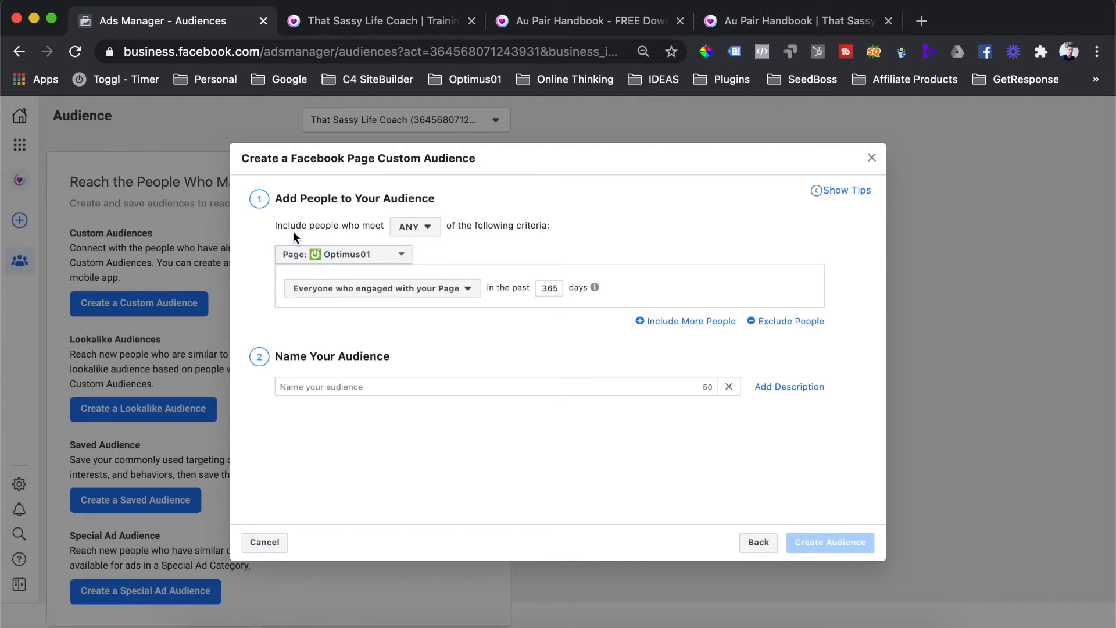
# Review the ANY and ALL matching options for the Page audience criteria
pyautogui.click(429, 231)
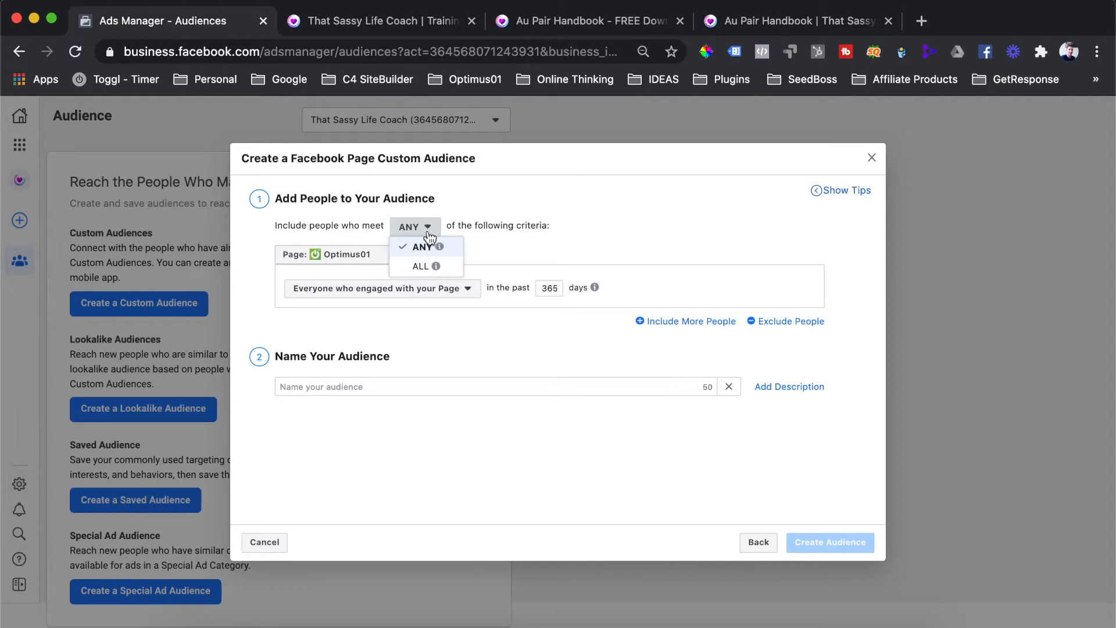
pyautogui.moveTo(436, 267)
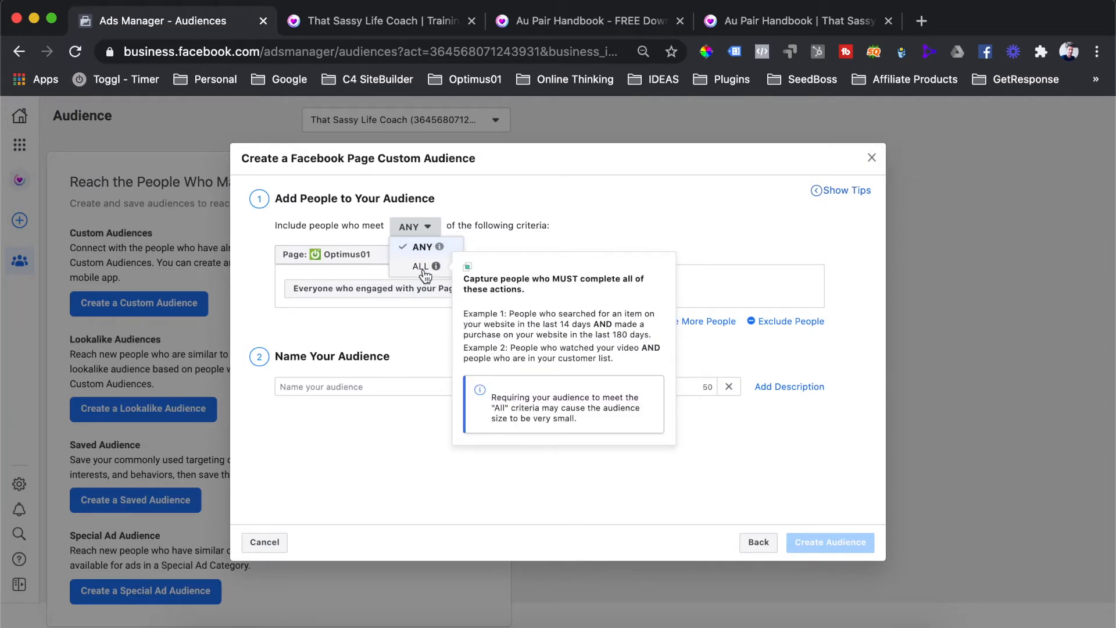
pyautogui.click(596, 215)
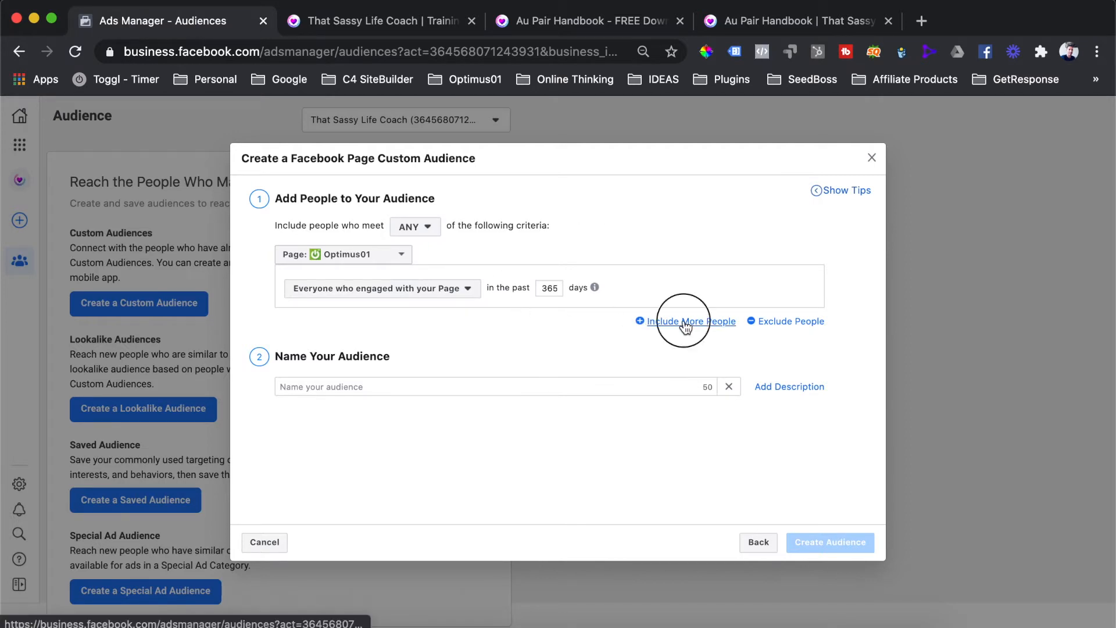
# Add two more Optimus01 Page criteria to the audience and require people to meet ALL of them
pyautogui.click(647, 321)
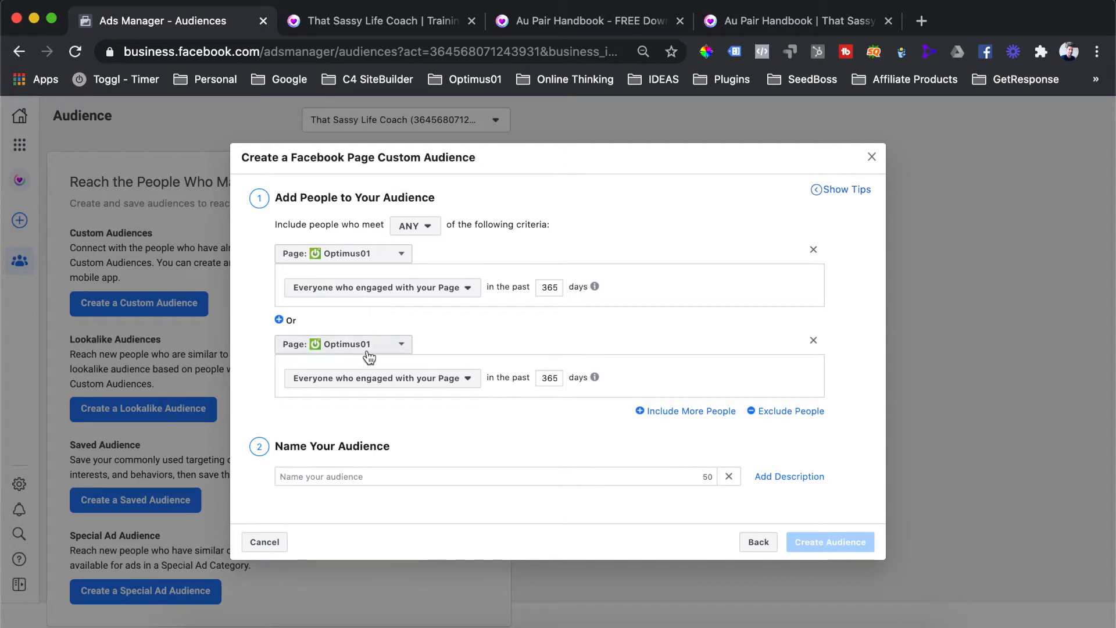
pyautogui.click(422, 228)
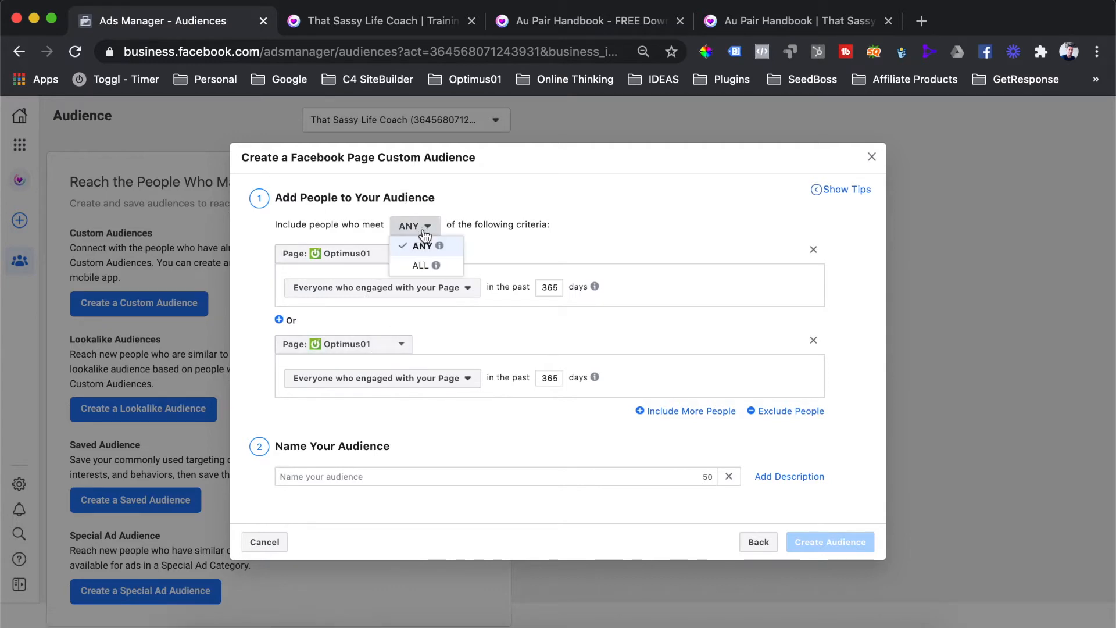
pyautogui.click(423, 263)
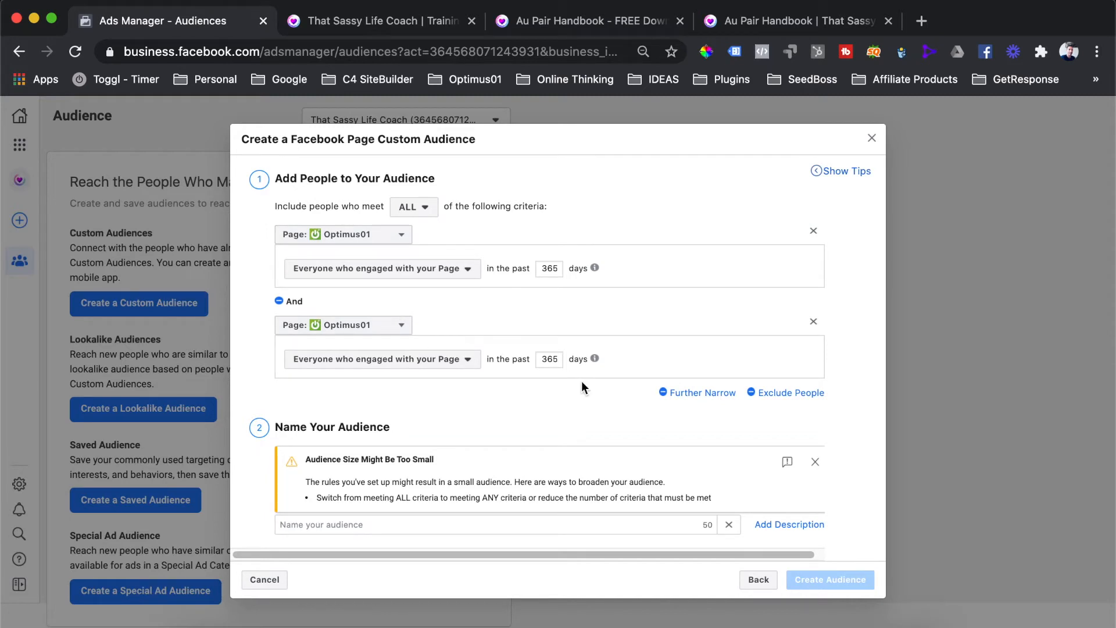
pyautogui.click(695, 394)
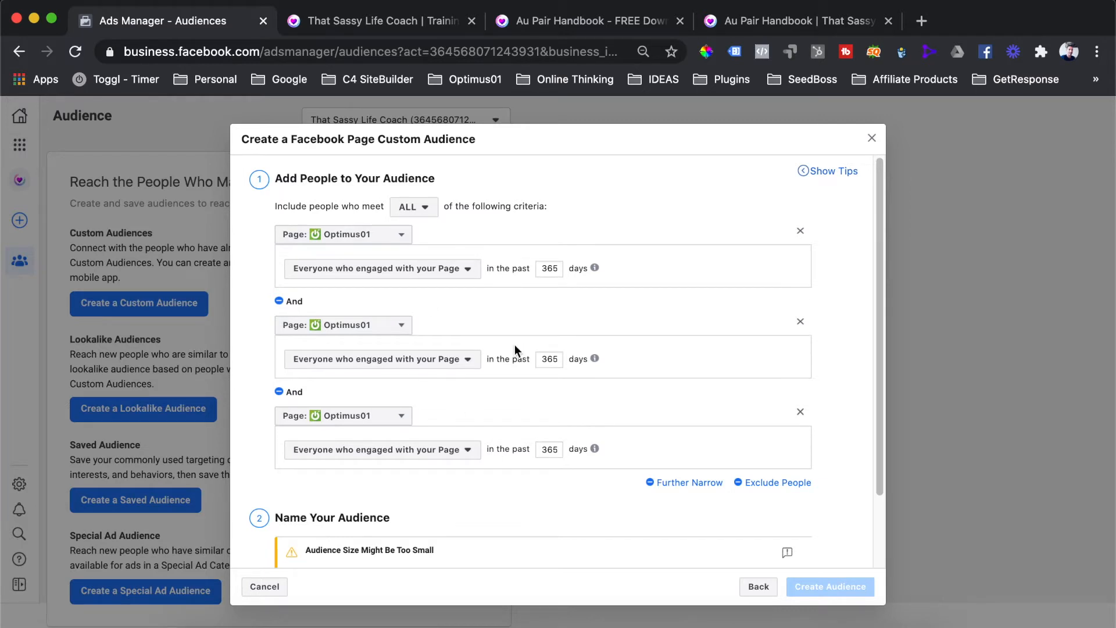
# Switch the criteria matching back to ANY and remove the two extra Page criteria
pyautogui.click(413, 207)
pyautogui.click(427, 221)
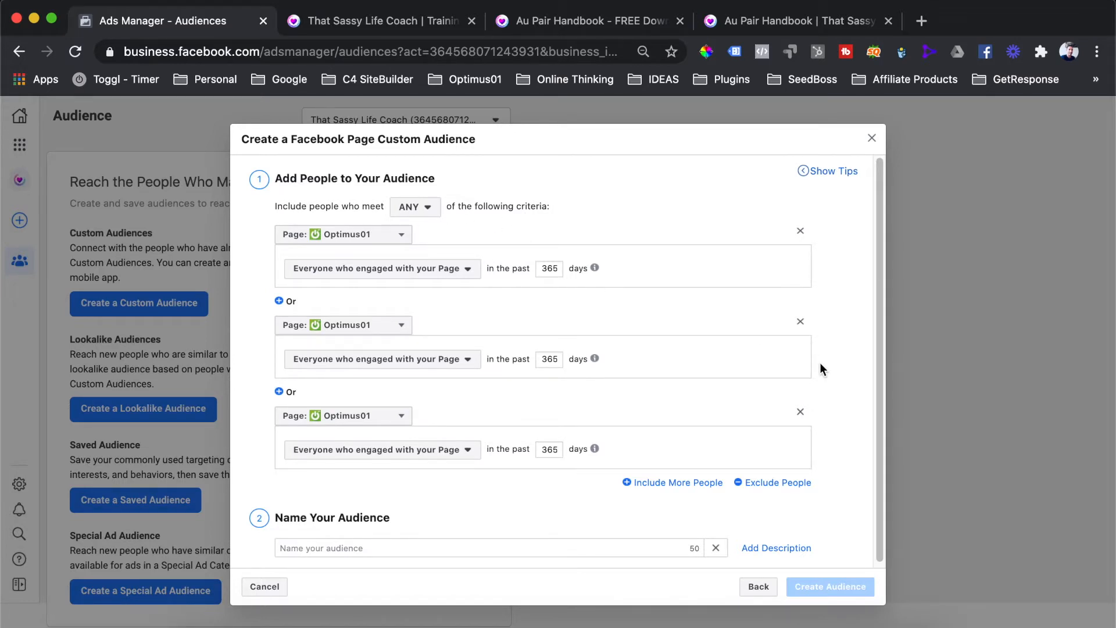
pyautogui.click(802, 324)
pyautogui.click(812, 343)
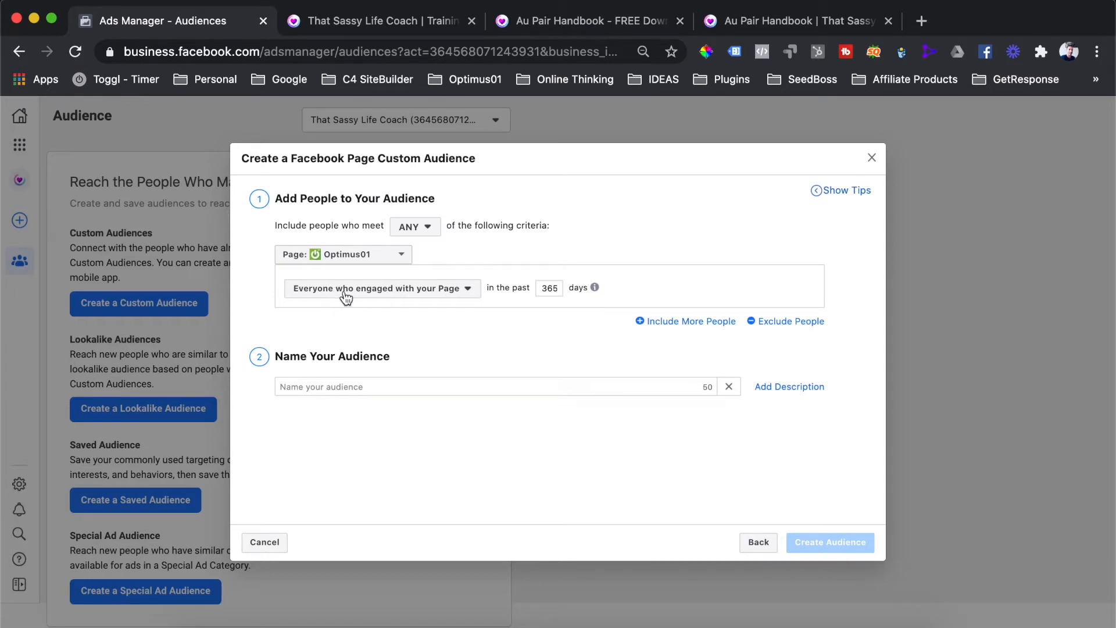
# Choose the Optimus01 page and include people who engaged with any post or ad
pyautogui.click(401, 254)
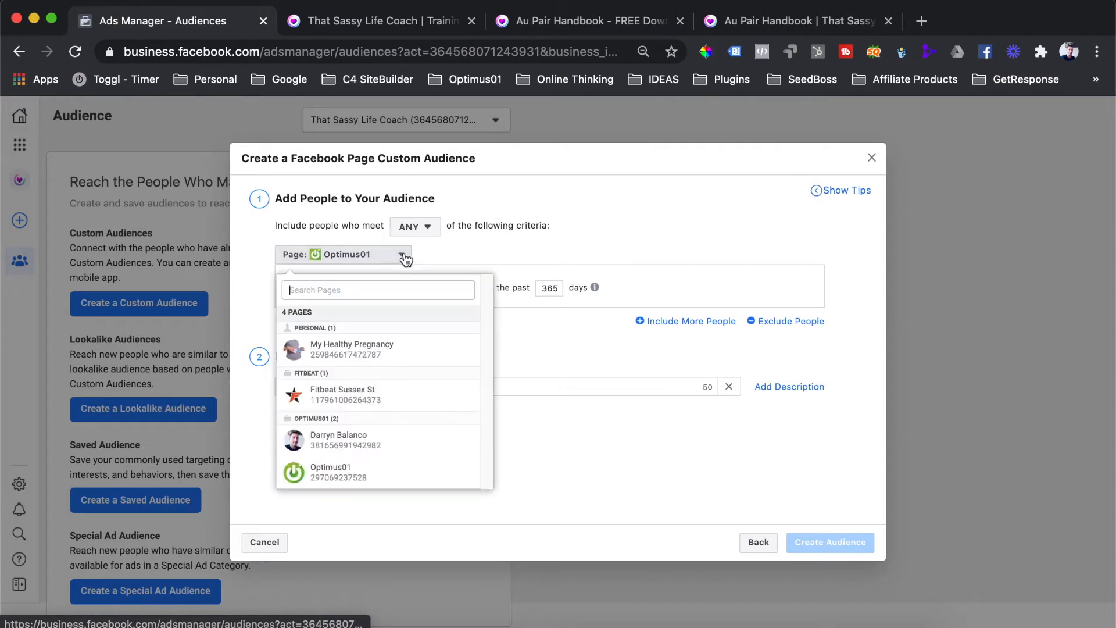
pyautogui.scroll(-1, 395, 376)
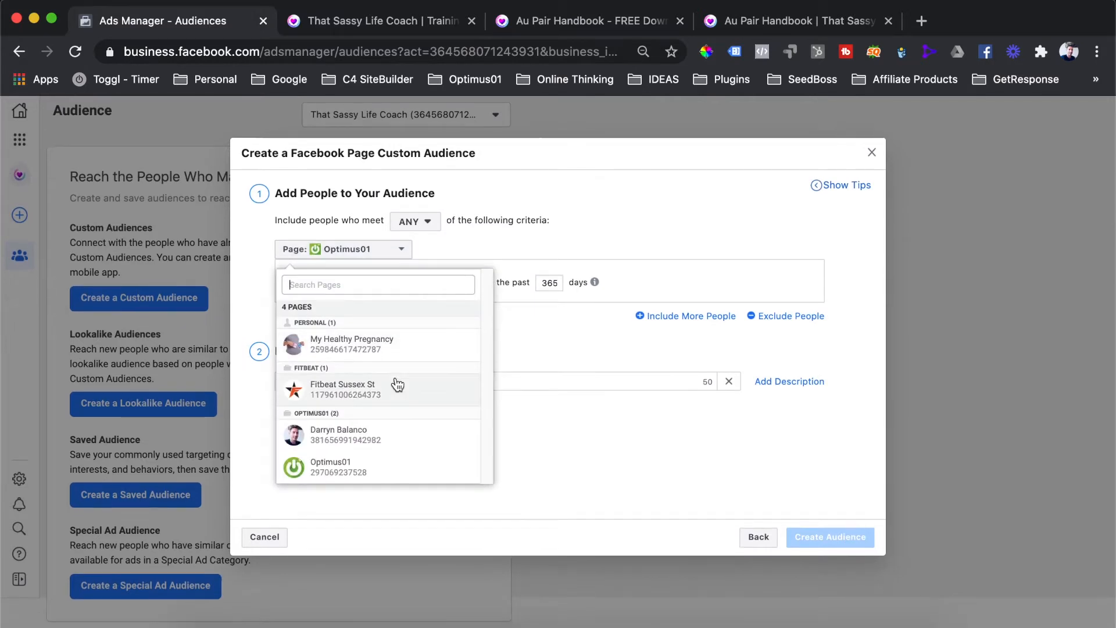
pyautogui.click(344, 467)
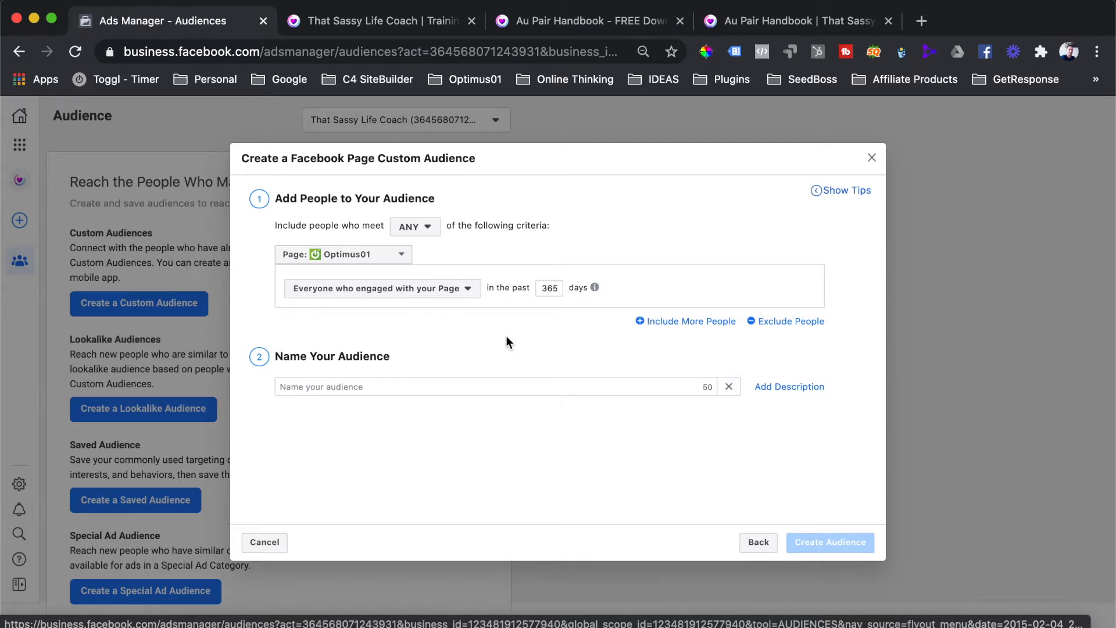
pyautogui.click(468, 290)
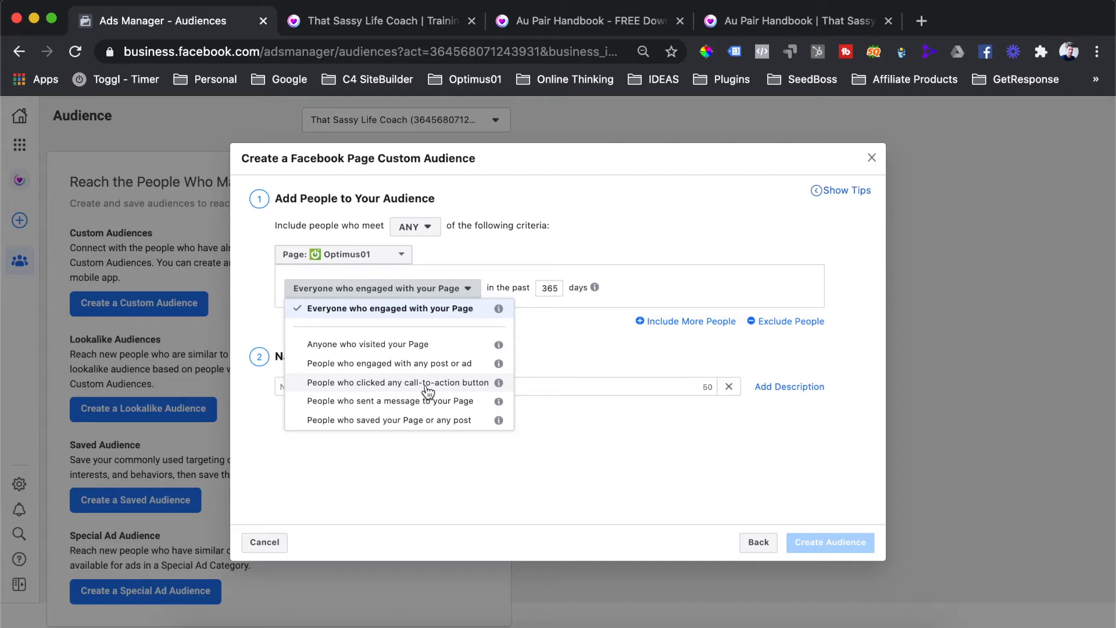
pyautogui.click(411, 365)
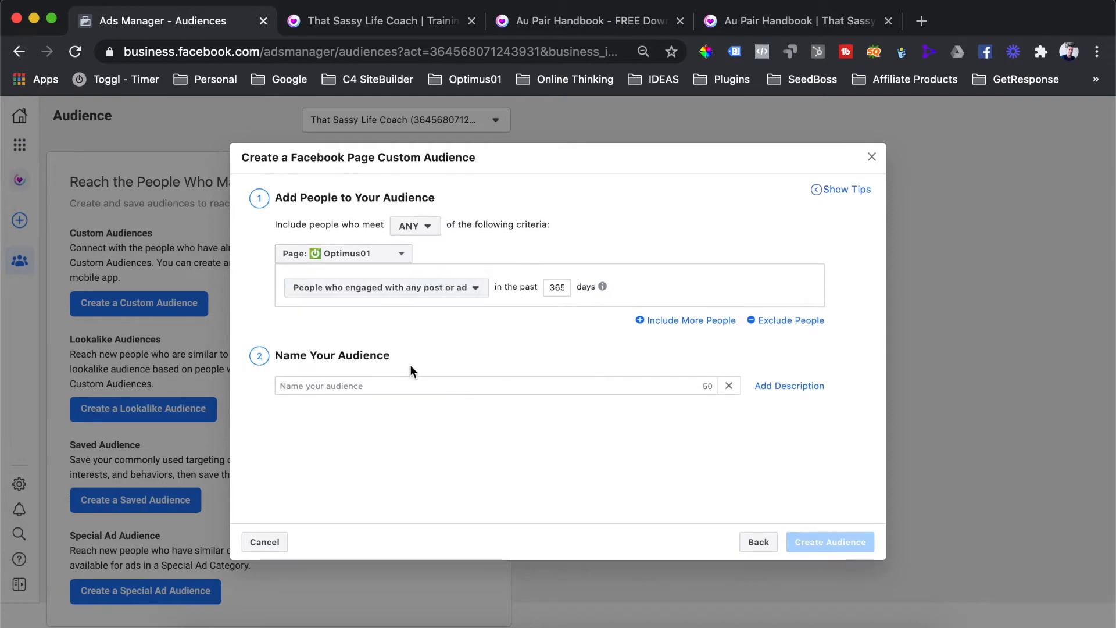
# Name the audience FB Engaged Users and create it
pyautogui.click(407, 385)
pyautogui.click(503, 418)
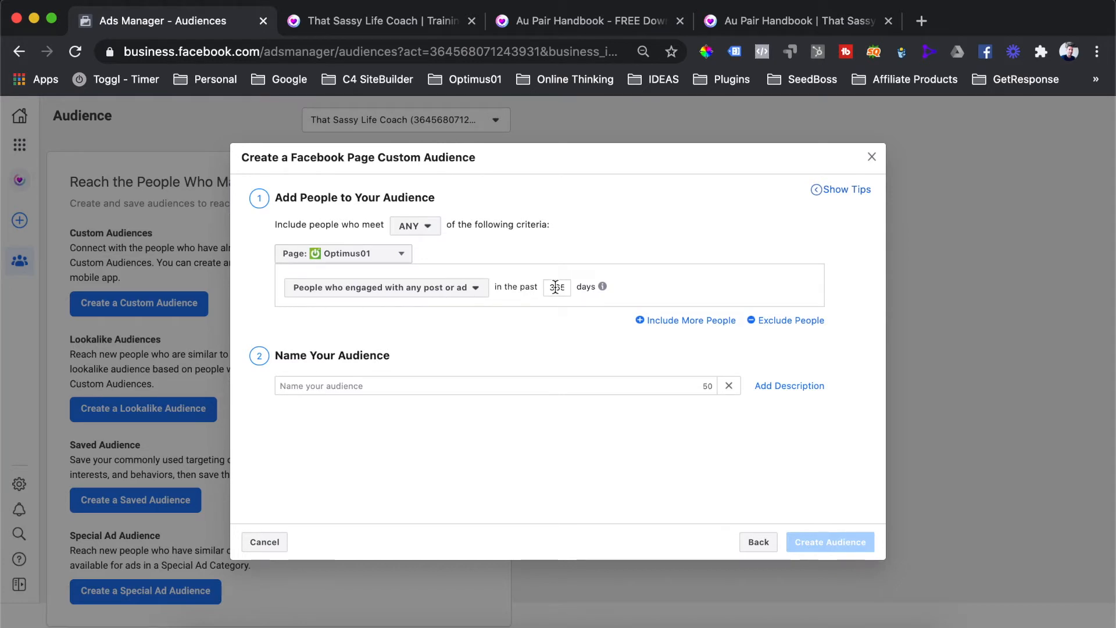
pyautogui.click(377, 386)
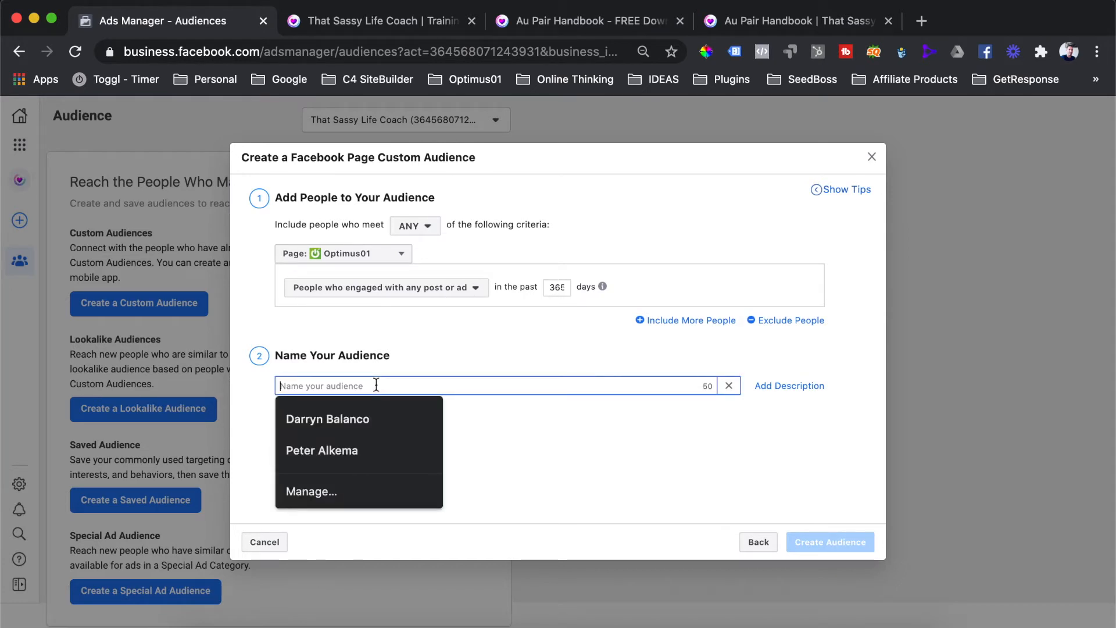
pyautogui.write('FB')
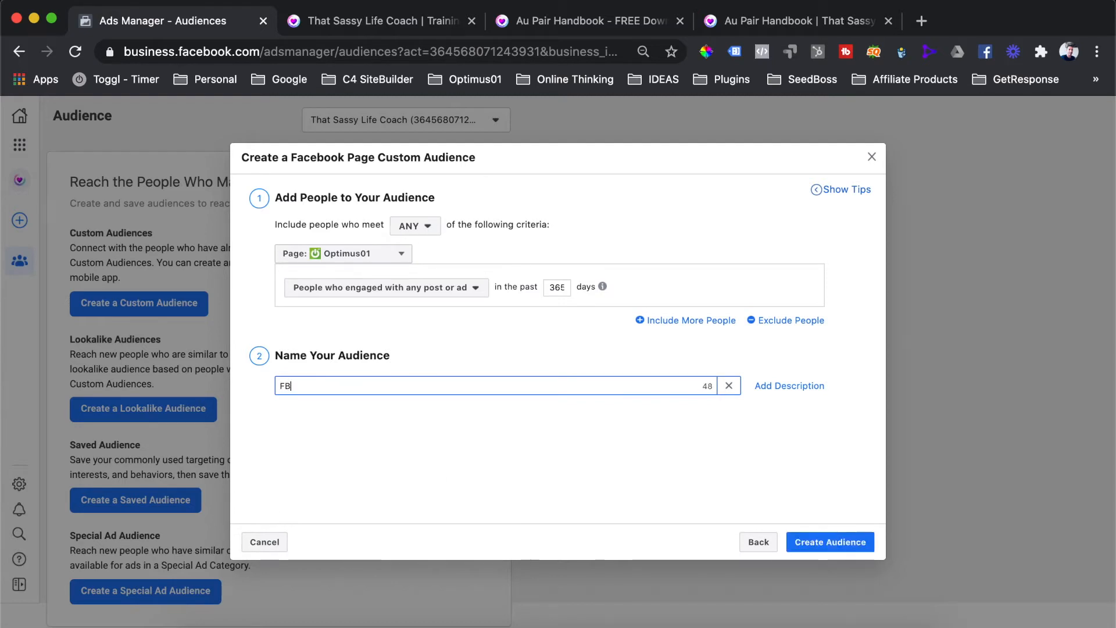
pyautogui.write(' Engages users')
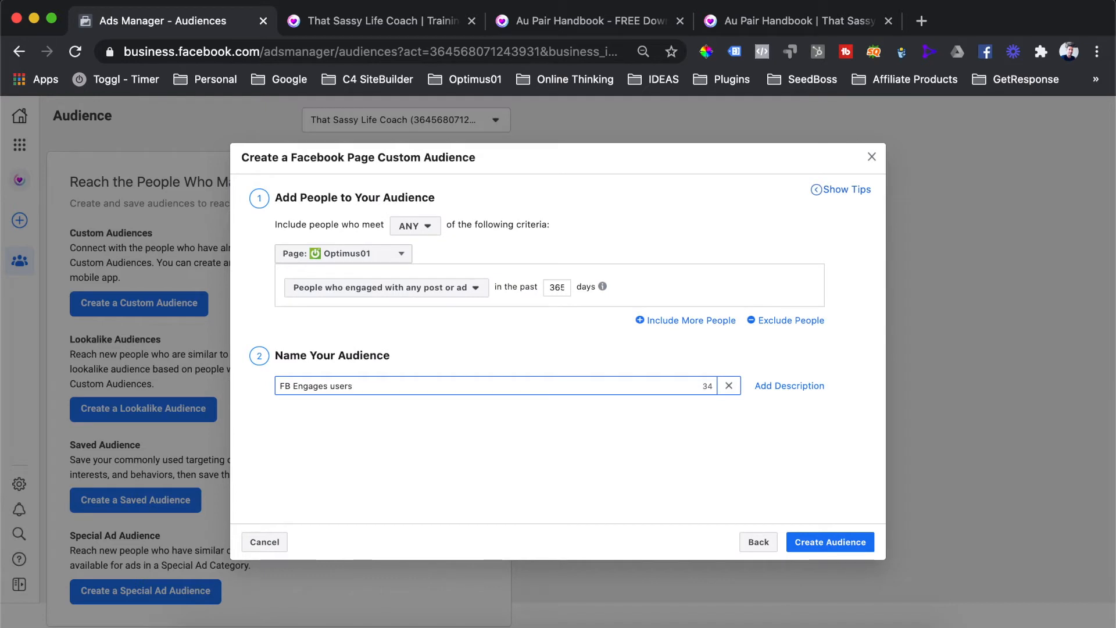
pyautogui.click(323, 386)
pyautogui.write('d')
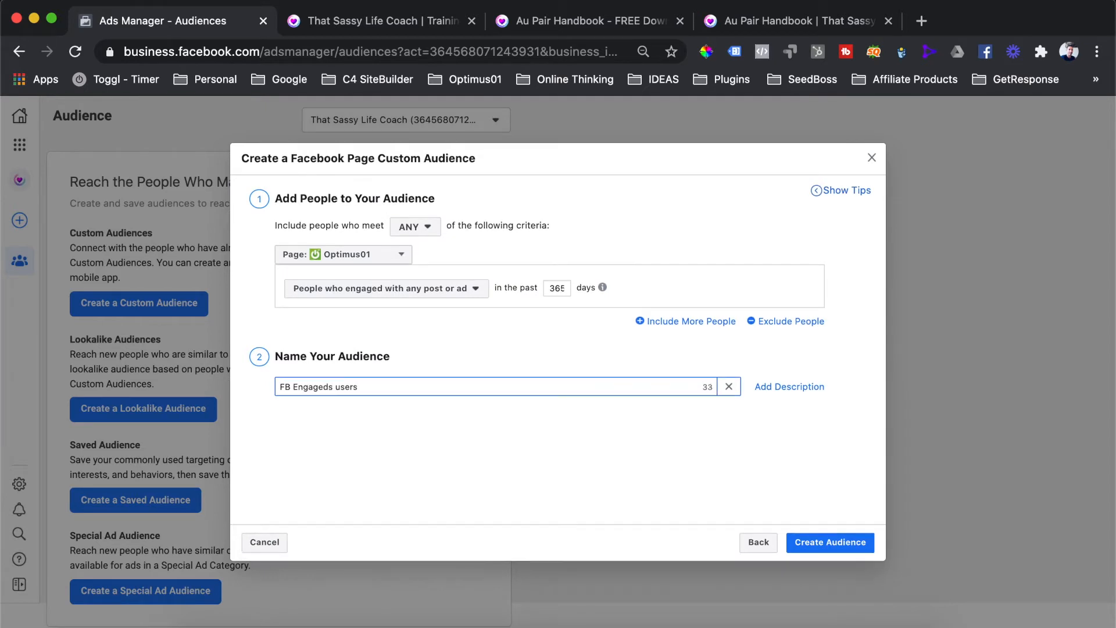
pyautogui.press('Delete')
pyautogui.click(332, 386)
pyautogui.press('Delete')
pyautogui.write('U')
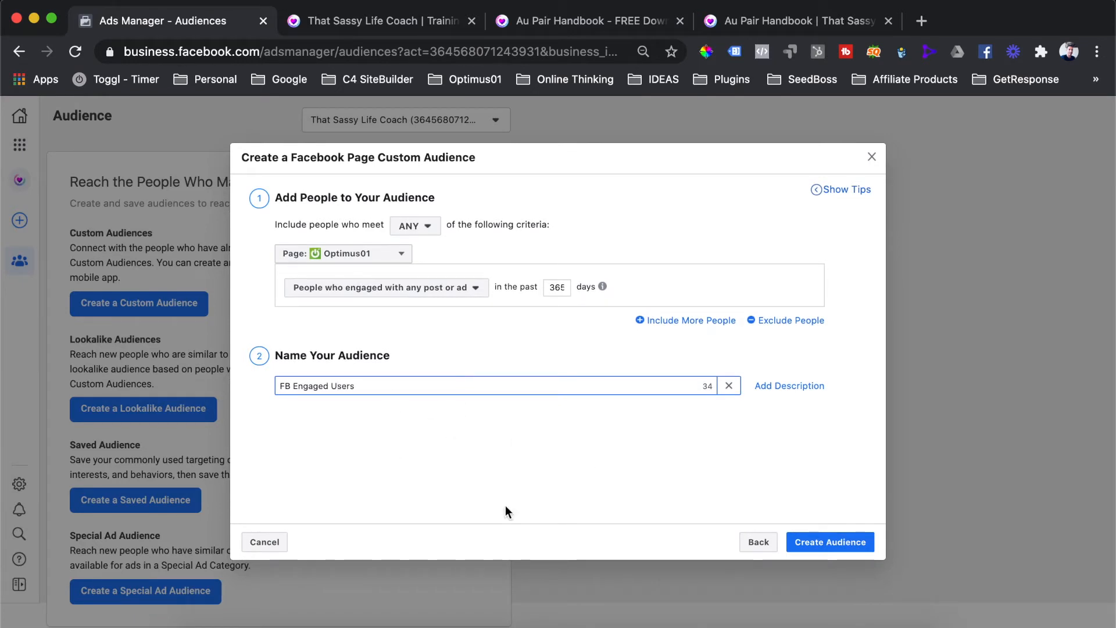
pyautogui.click(831, 540)
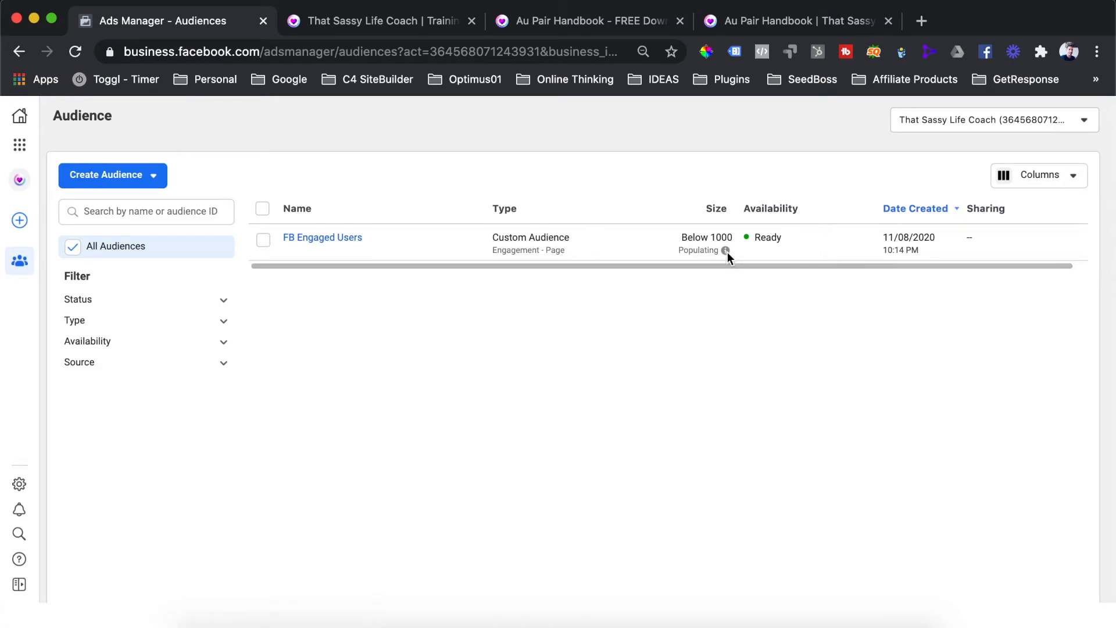
# Check the size and populating status of the FB Engaged Users audience
pyautogui.moveTo(725, 251)
pyautogui.moveTo(734, 237); pyautogui.dragTo(713, 235)
pyautogui.moveTo(711, 235); pyautogui.dragTo(709, 236)
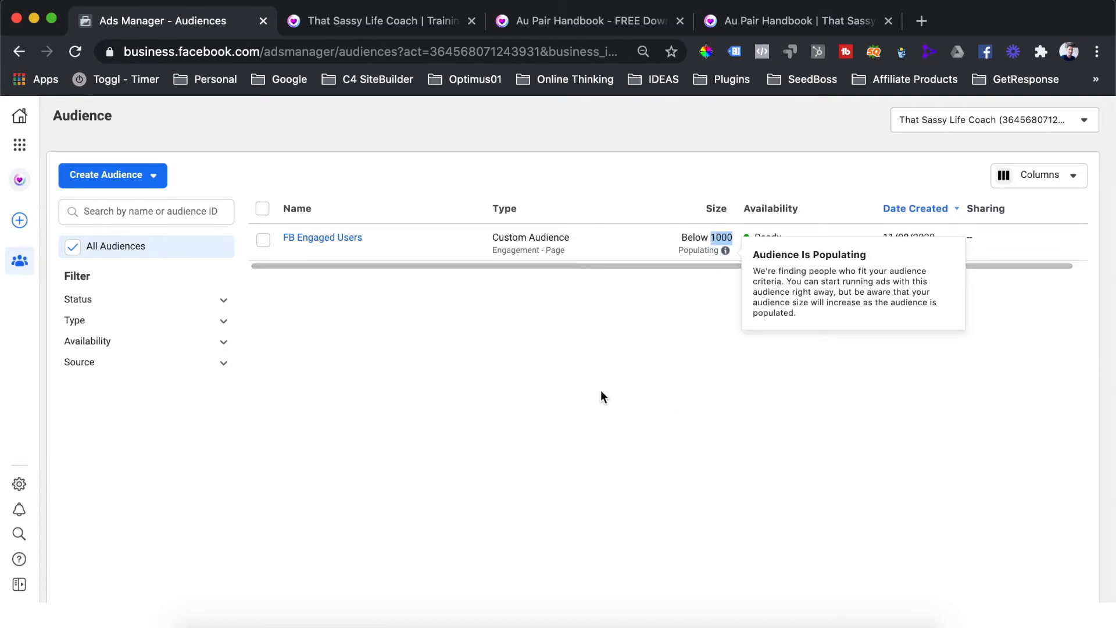
pyautogui.click(423, 336)
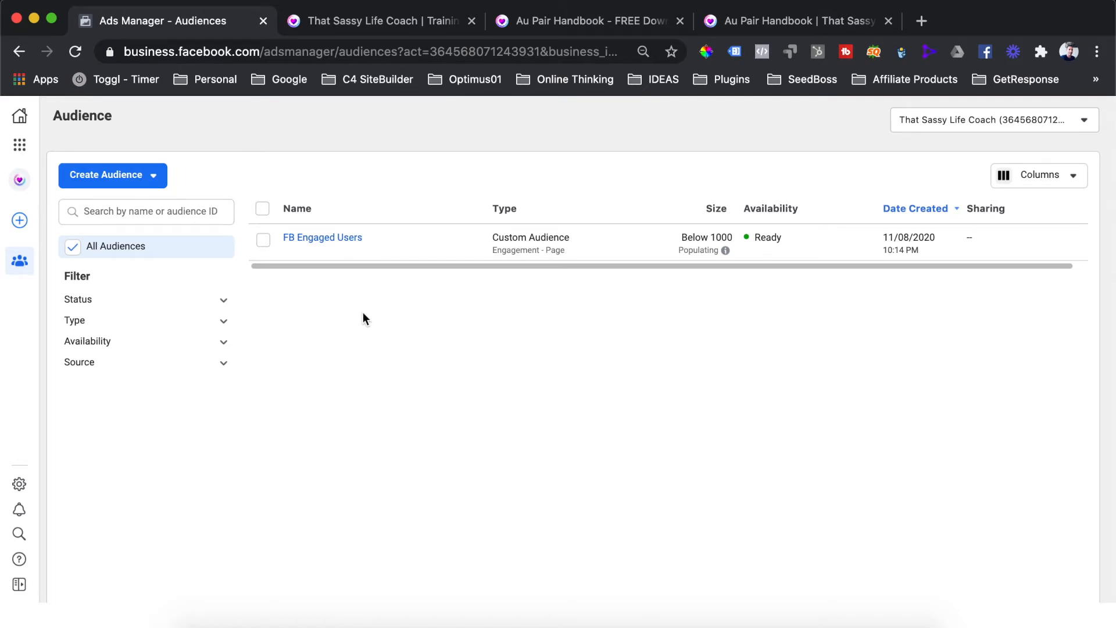
# Start another custom audience with Website as the source
pyautogui.click(118, 178)
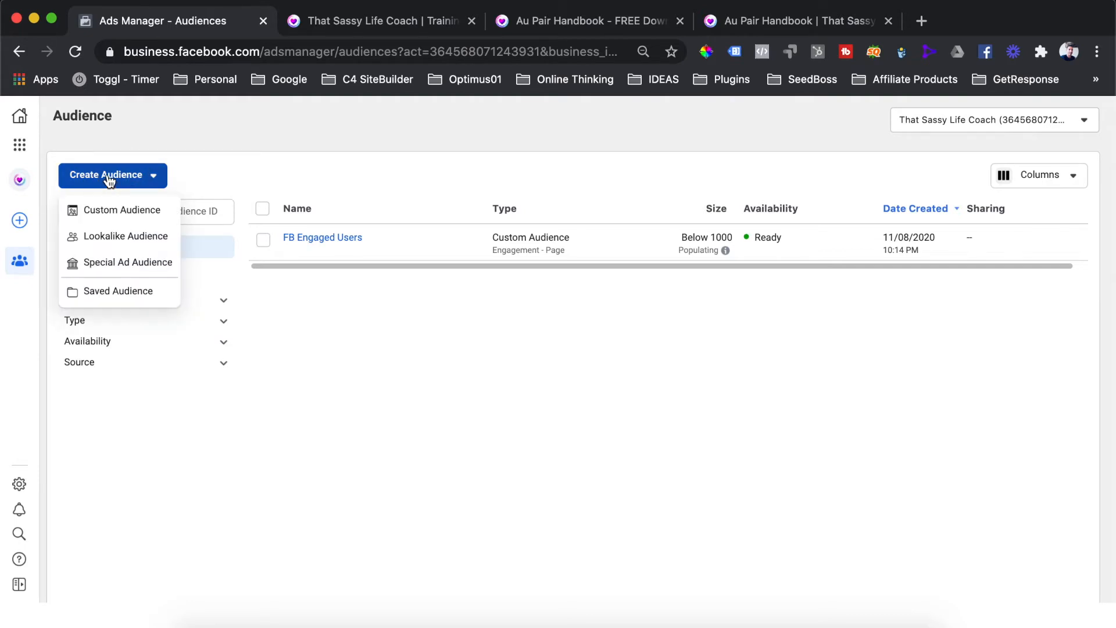
pyautogui.click(119, 214)
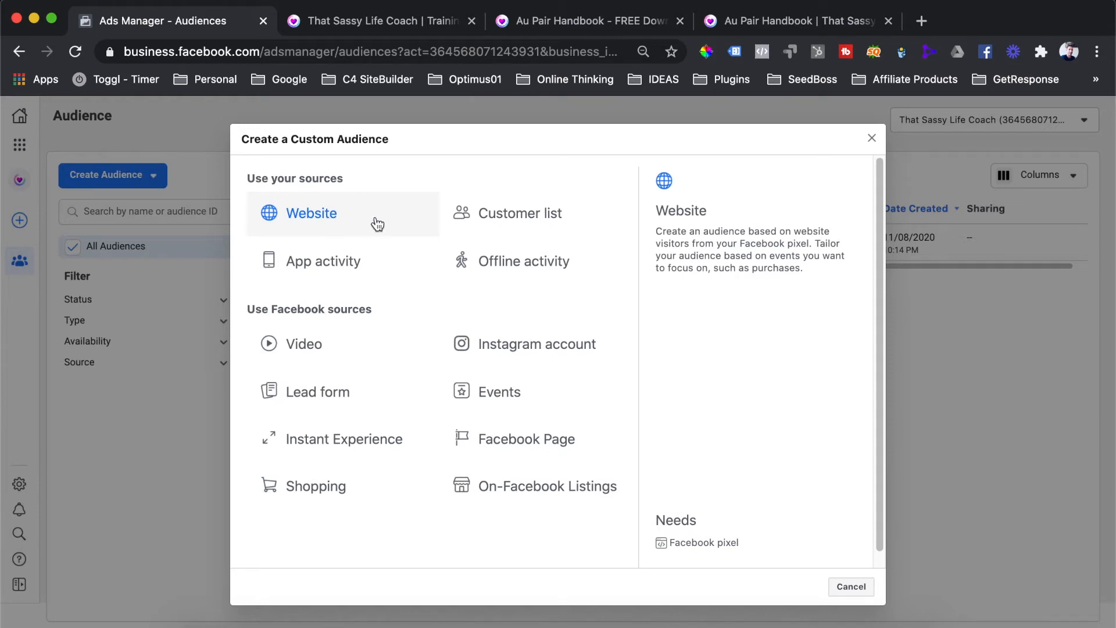
pyautogui.click(335, 217)
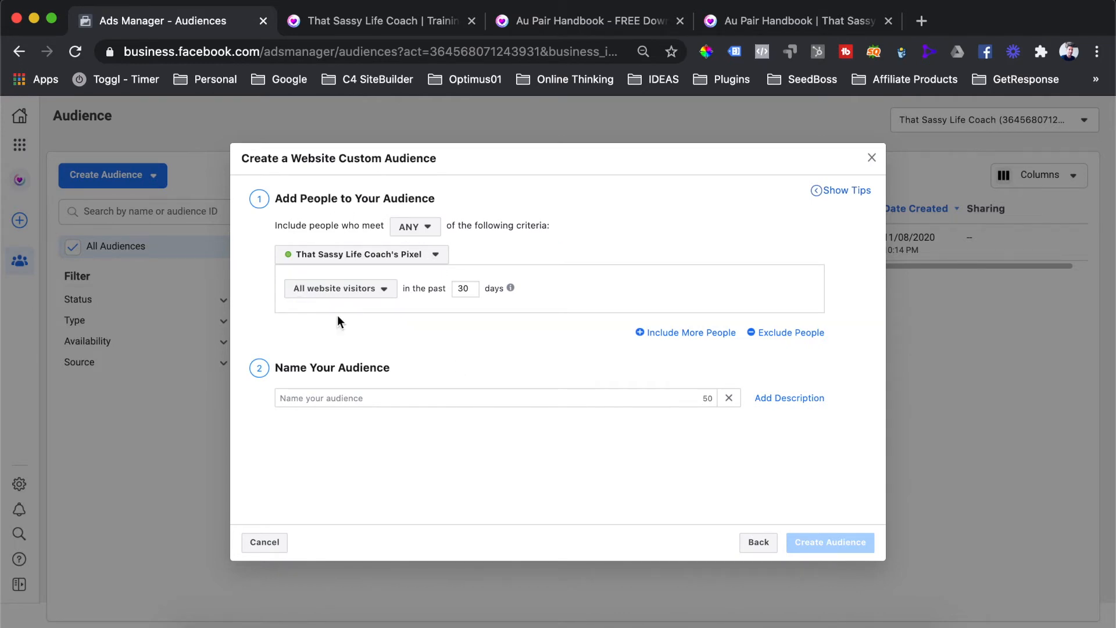
# Review the ALL matching option for the website audience criteria
pyautogui.click(415, 227)
pyautogui.moveTo(428, 271)
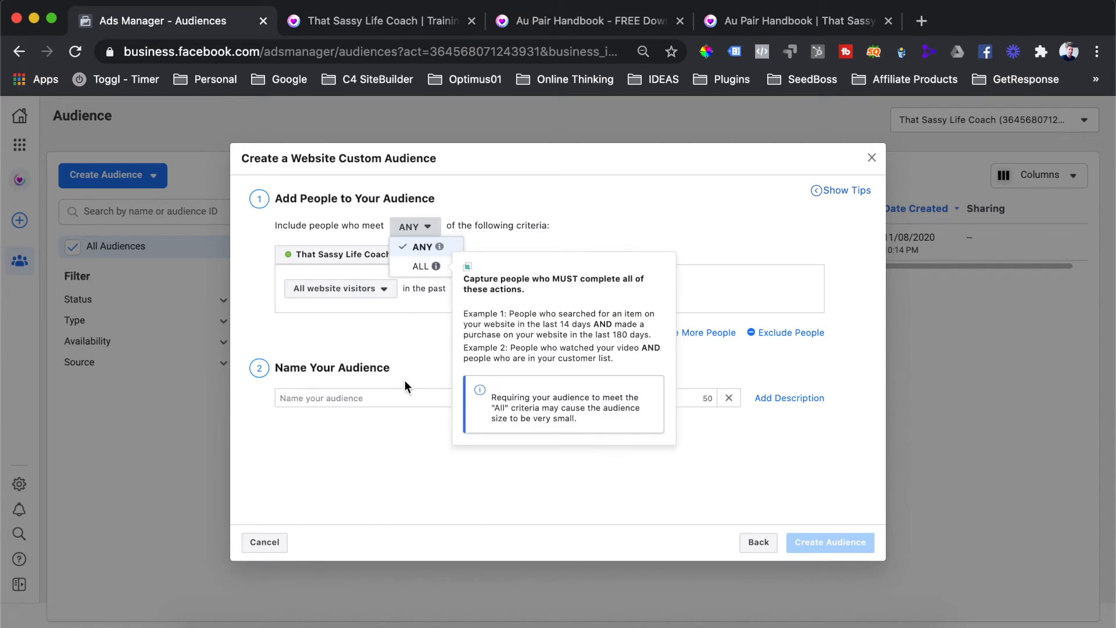
pyautogui.click(434, 345)
pyautogui.click(1064, 45)
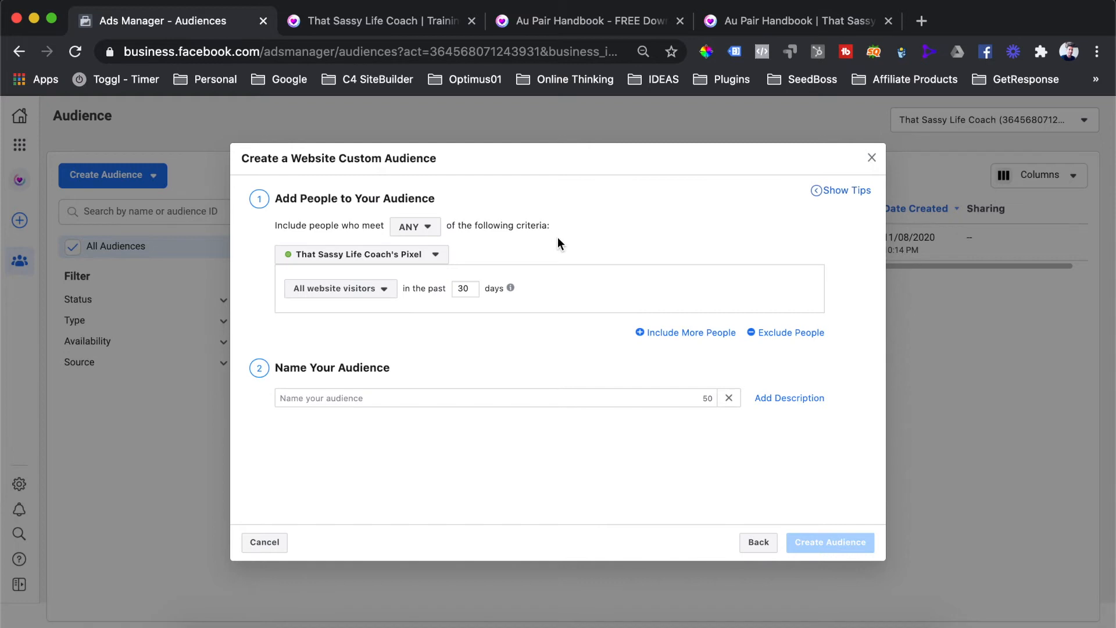
pyautogui.click(437, 262)
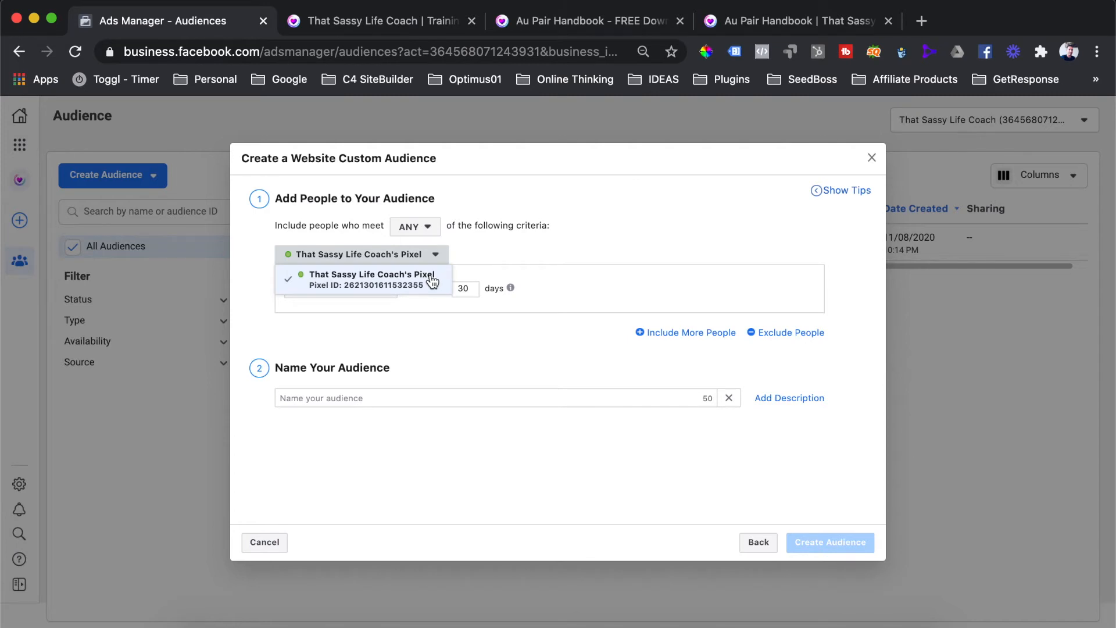
pyautogui.click(433, 285)
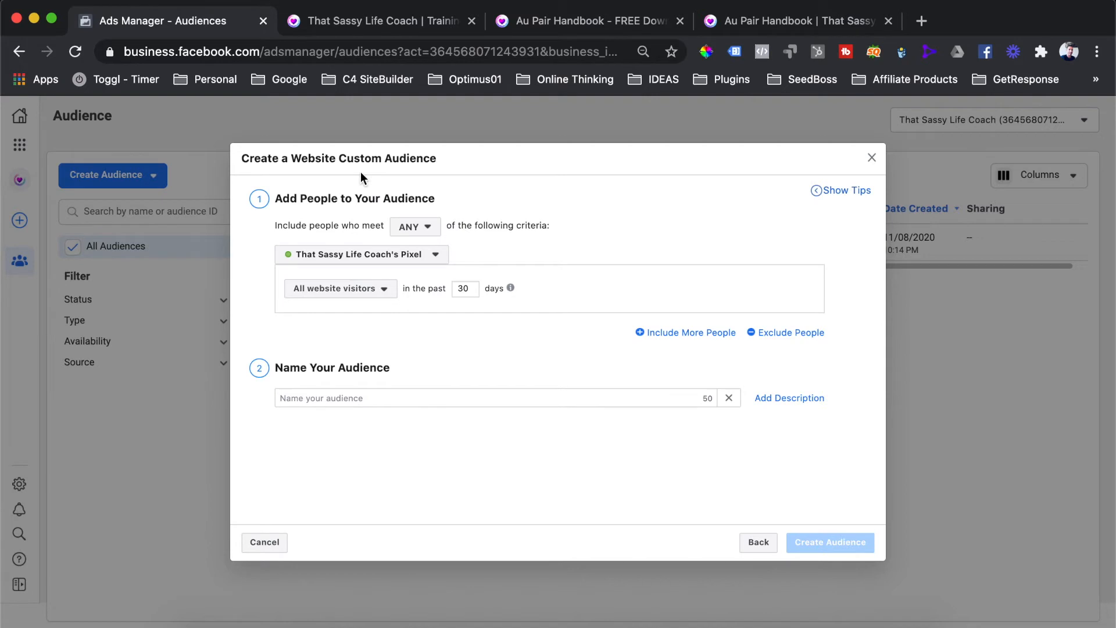
pyautogui.moveTo(291, 159); pyautogui.dragTo(437, 158)
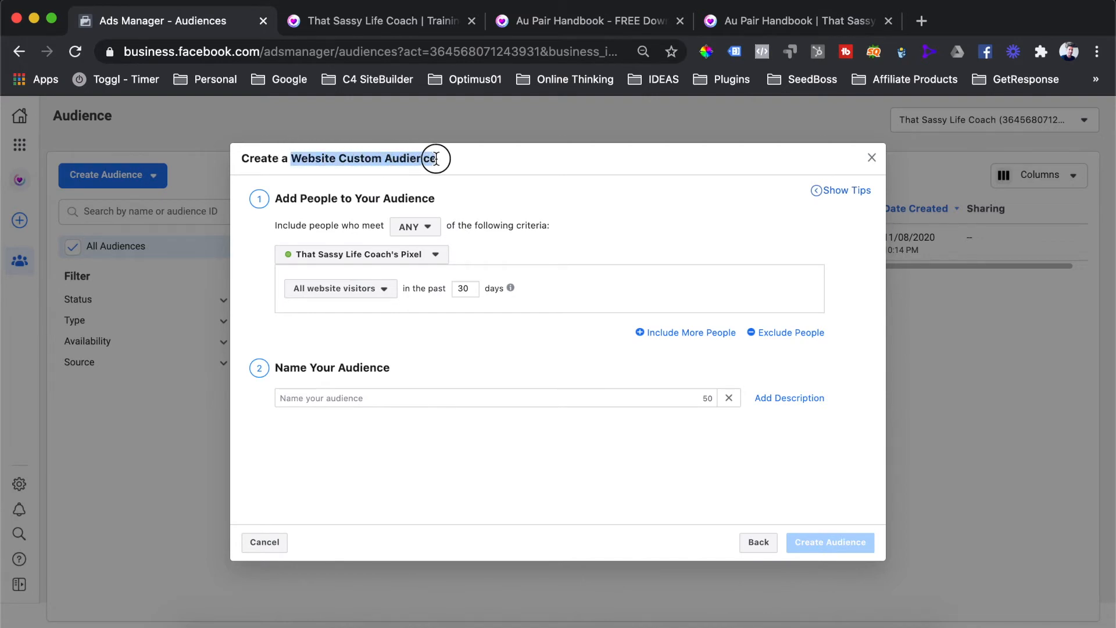
pyautogui.click(486, 331)
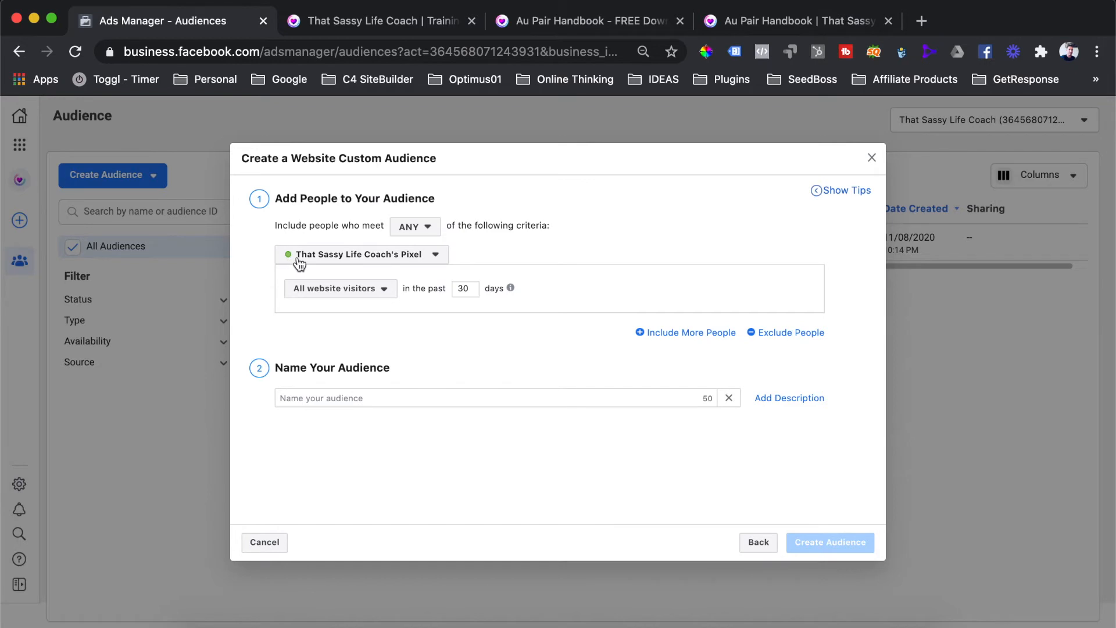
# Set the website audience criterion to the Lead event within the past 180 days
pyautogui.click(337, 295)
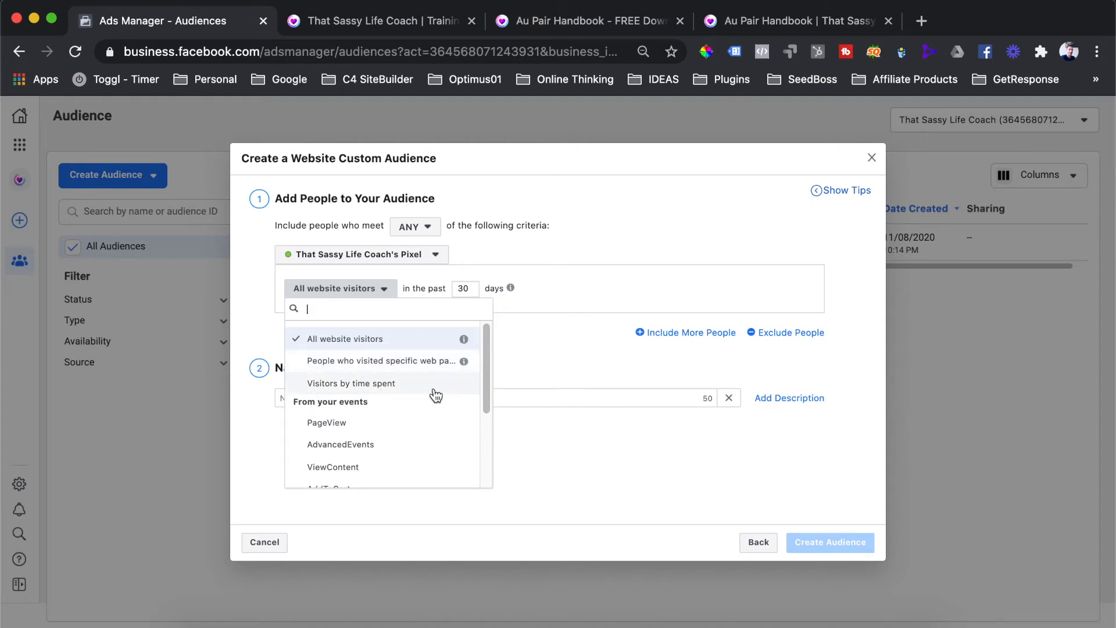
pyautogui.moveTo(488, 353); pyautogui.dragTo(486, 419)
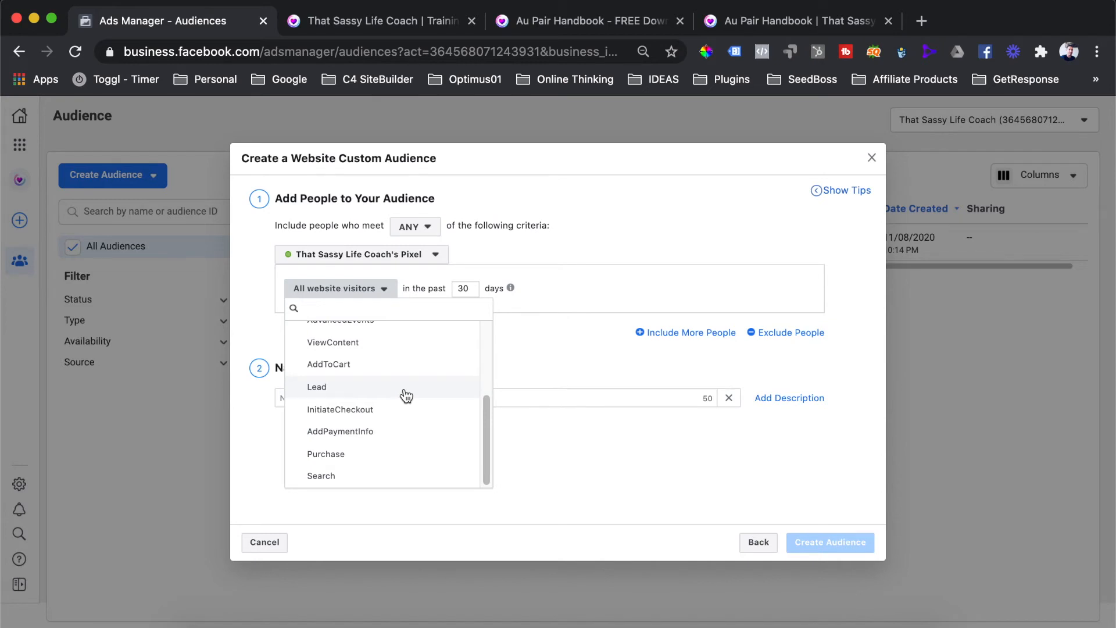
pyautogui.click(405, 389)
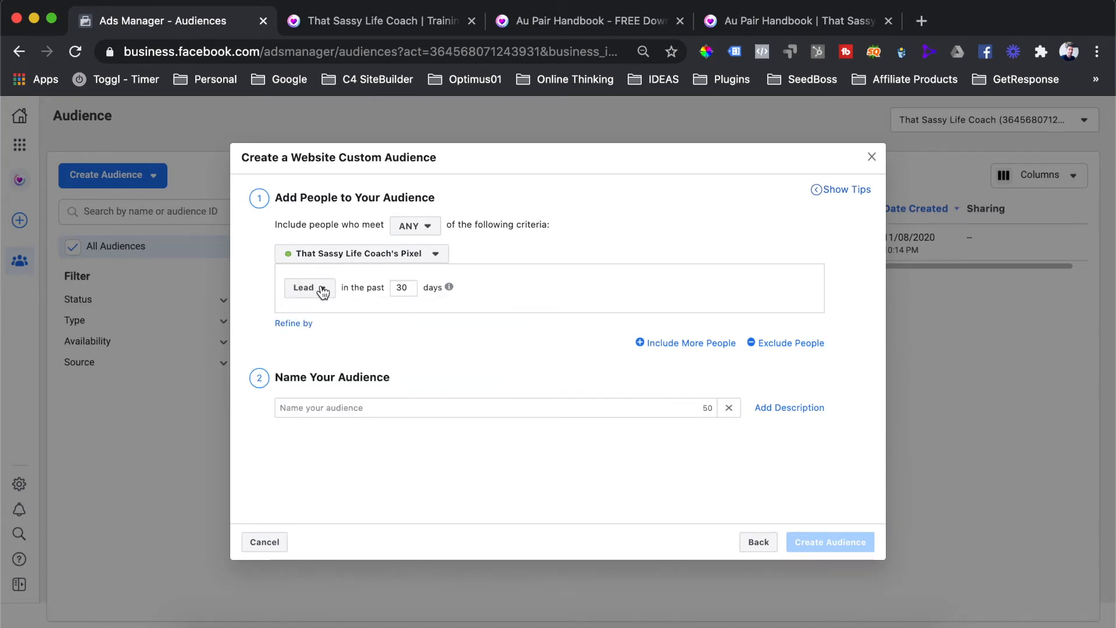
pyautogui.click(410, 289)
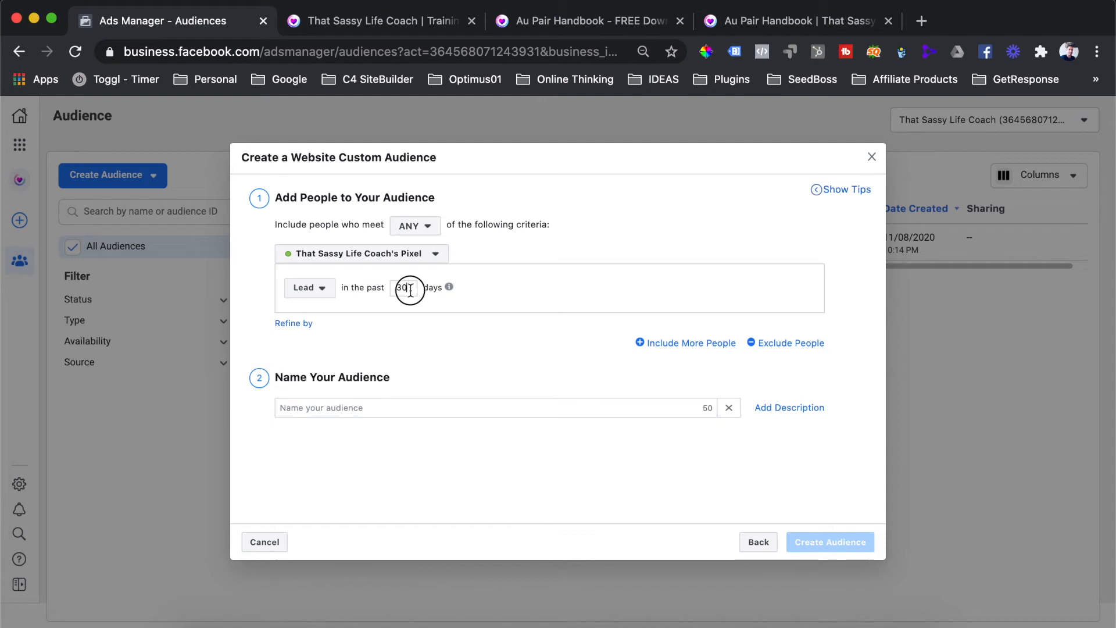
pyautogui.press('BackSpace')
pyautogui.press('BackSpace')
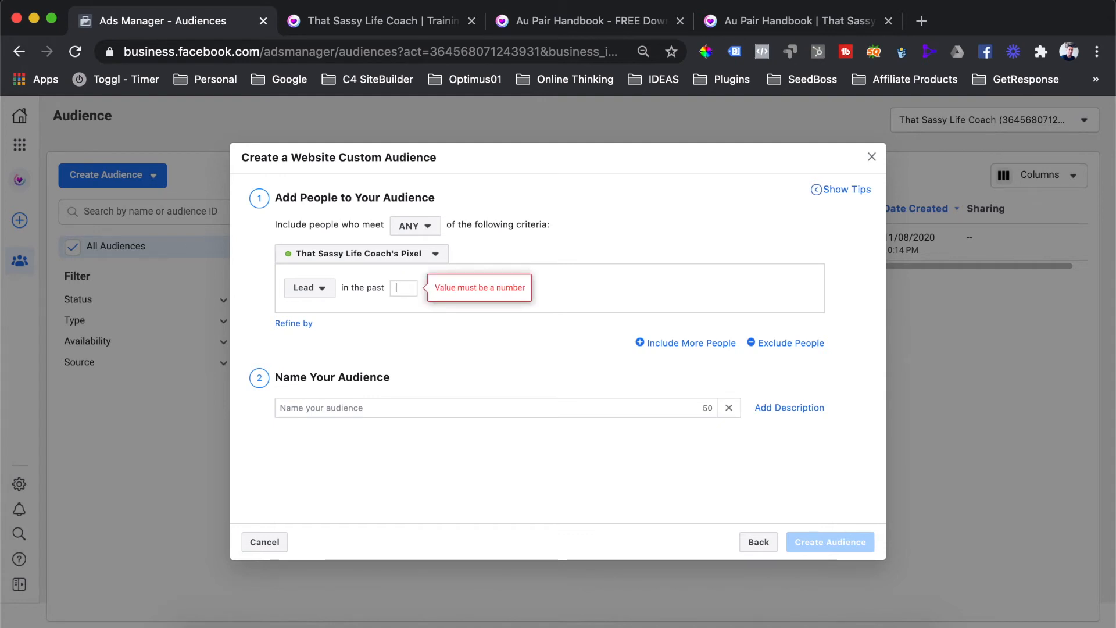
pyautogui.write('180')
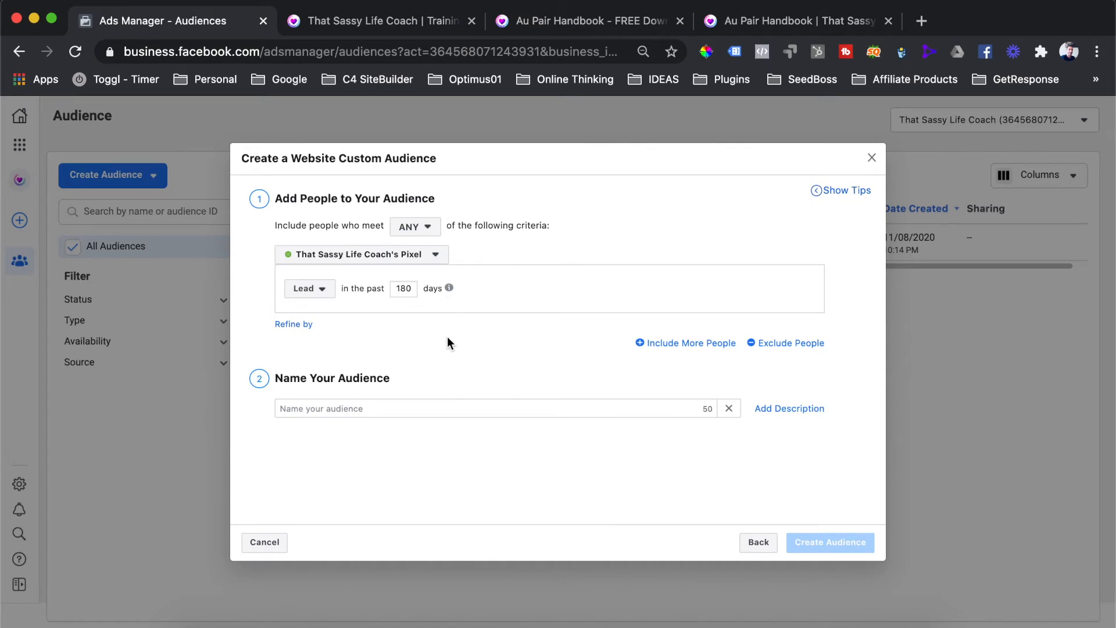
pyautogui.moveTo(450, 291)
# View the Au Pair Handbook landing page and its opt-in form in the browser, and return to Ads Manager
pyautogui.click(582, 23)
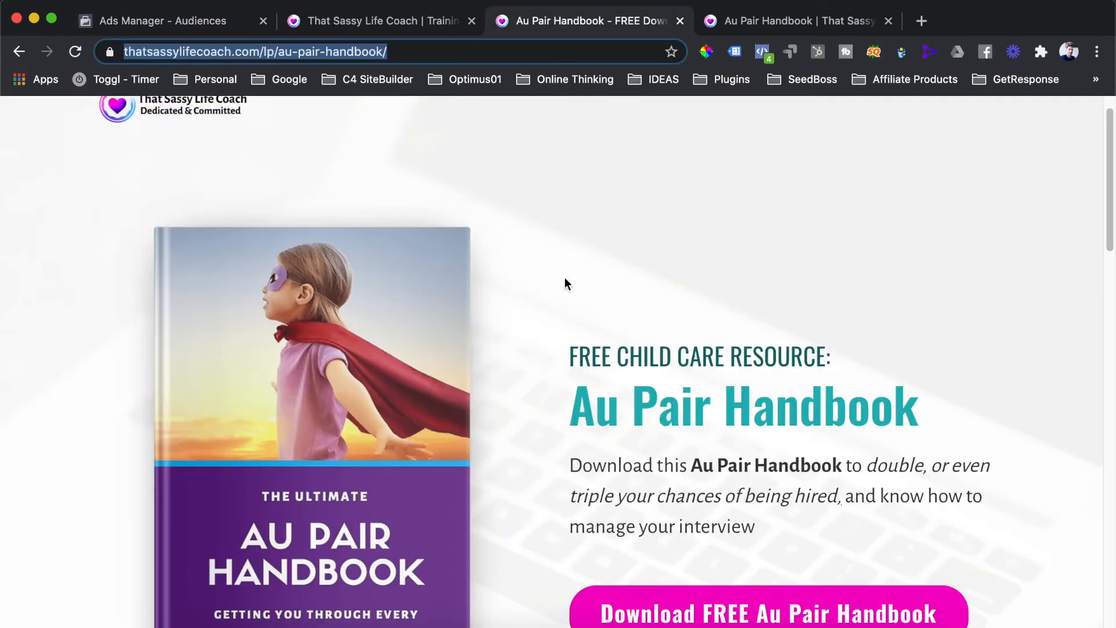
pyautogui.scroll(-4, 564, 282)
pyautogui.scroll(2, 563, 287)
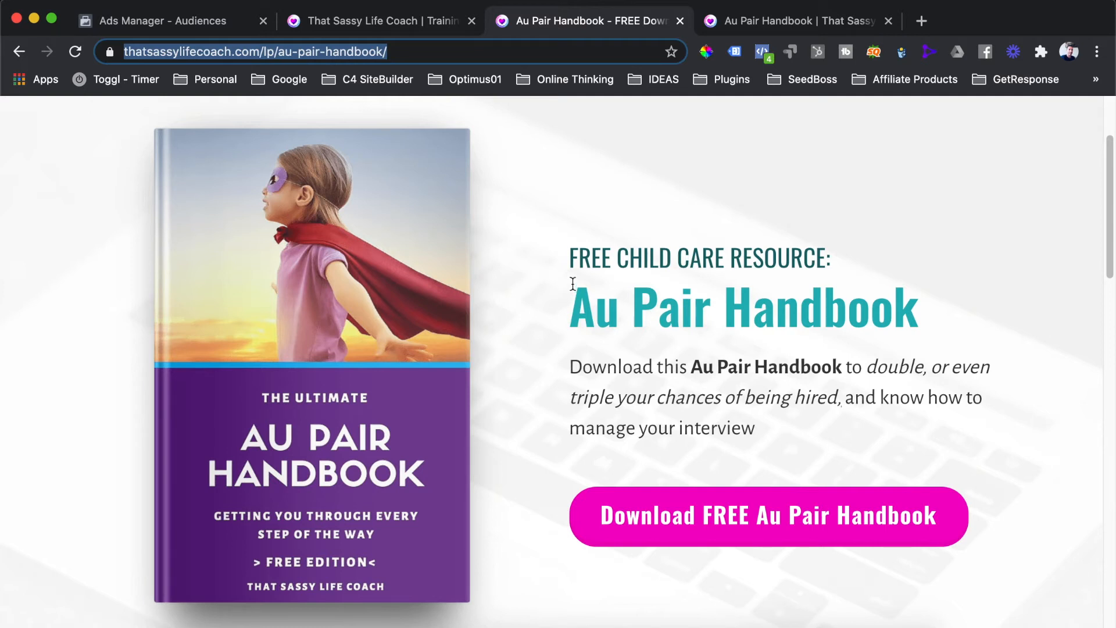
pyautogui.click(689, 517)
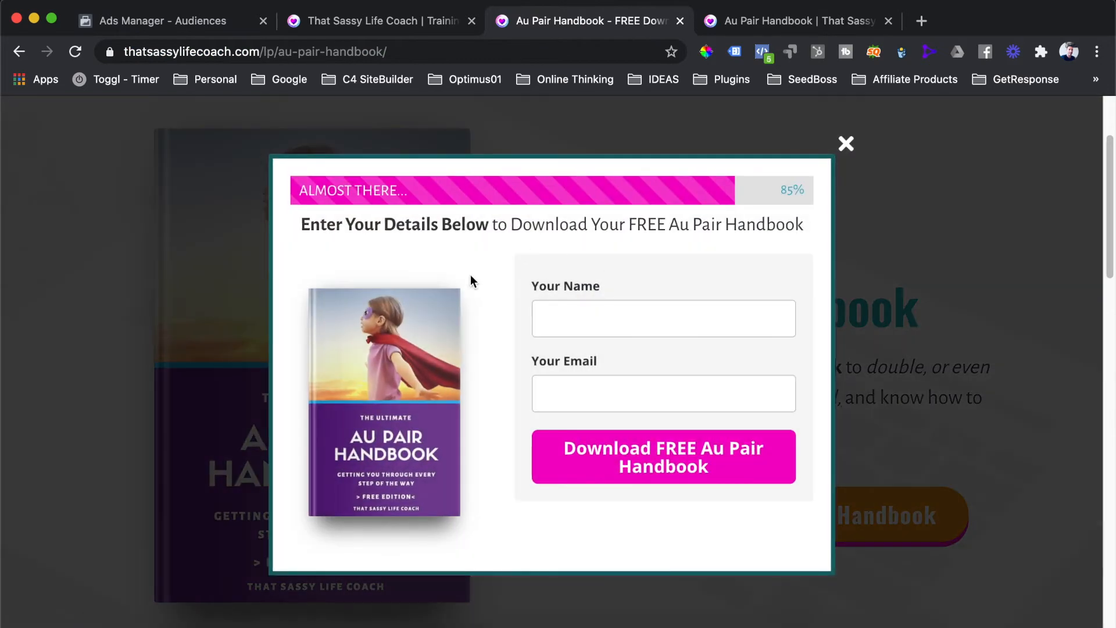
pyautogui.click(846, 143)
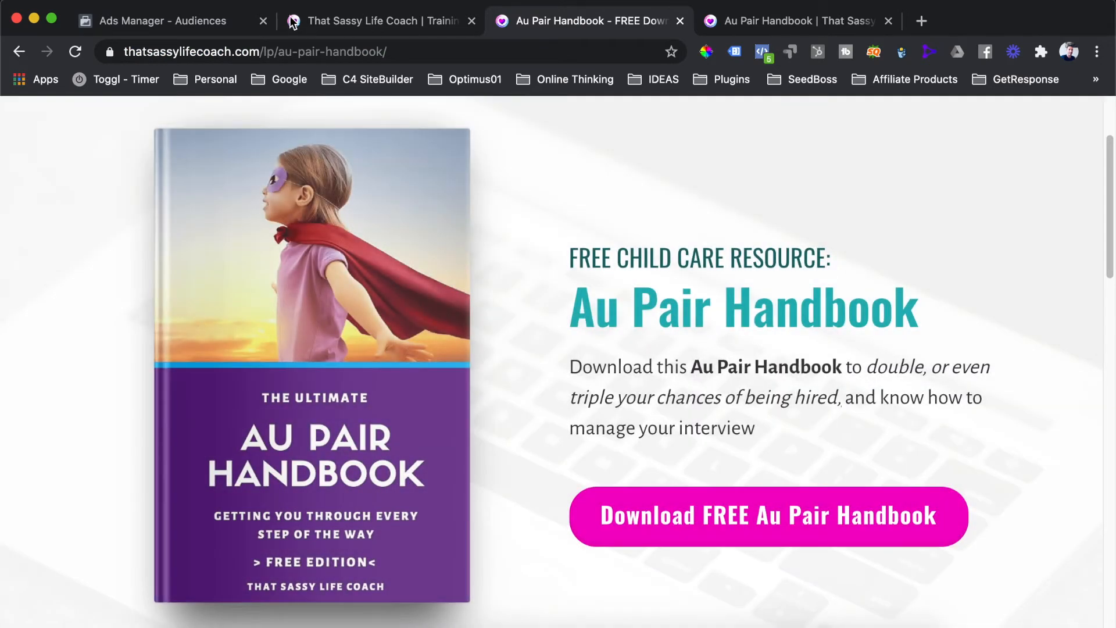
pyautogui.click(165, 22)
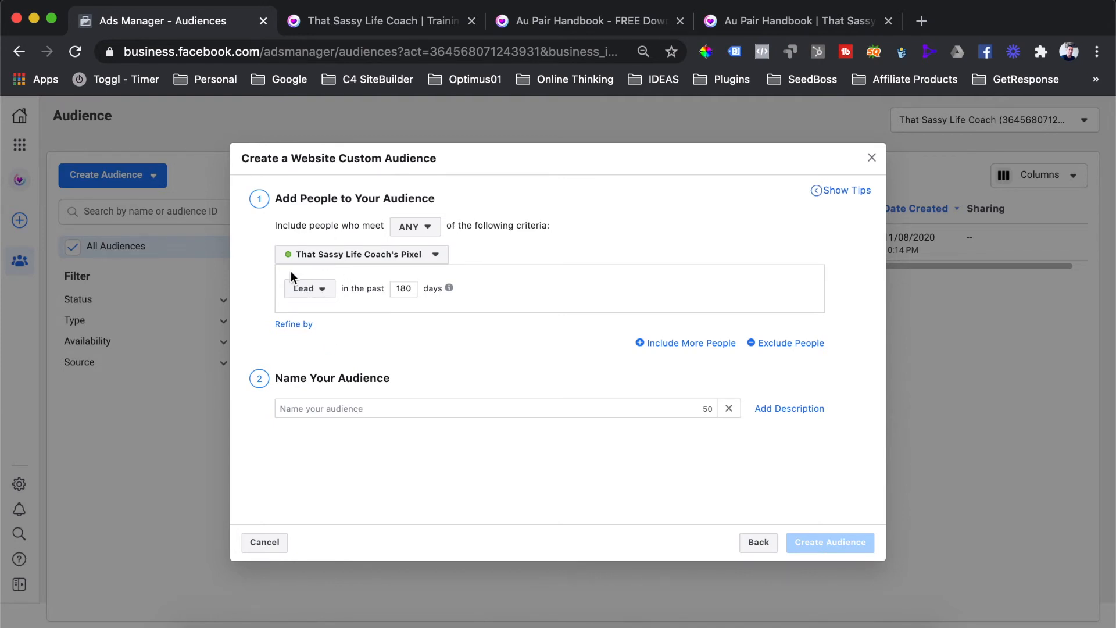
# Name the website audience "Leads: AuPair Handbook"
pyautogui.click(339, 405)
pyautogui.write('Leads: ')
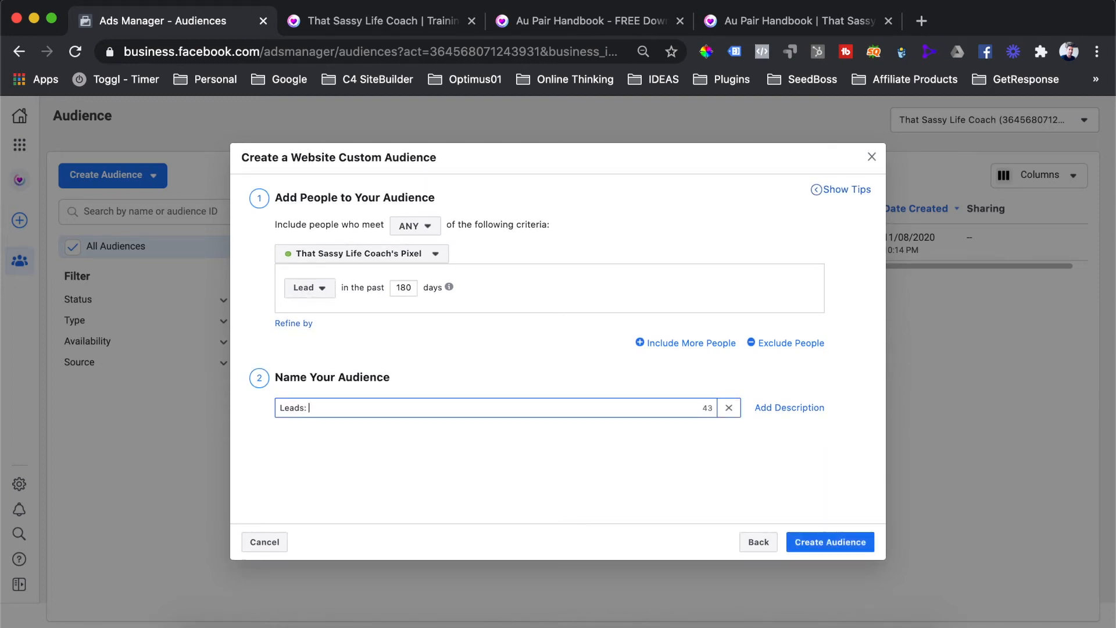
pyautogui.write('H')
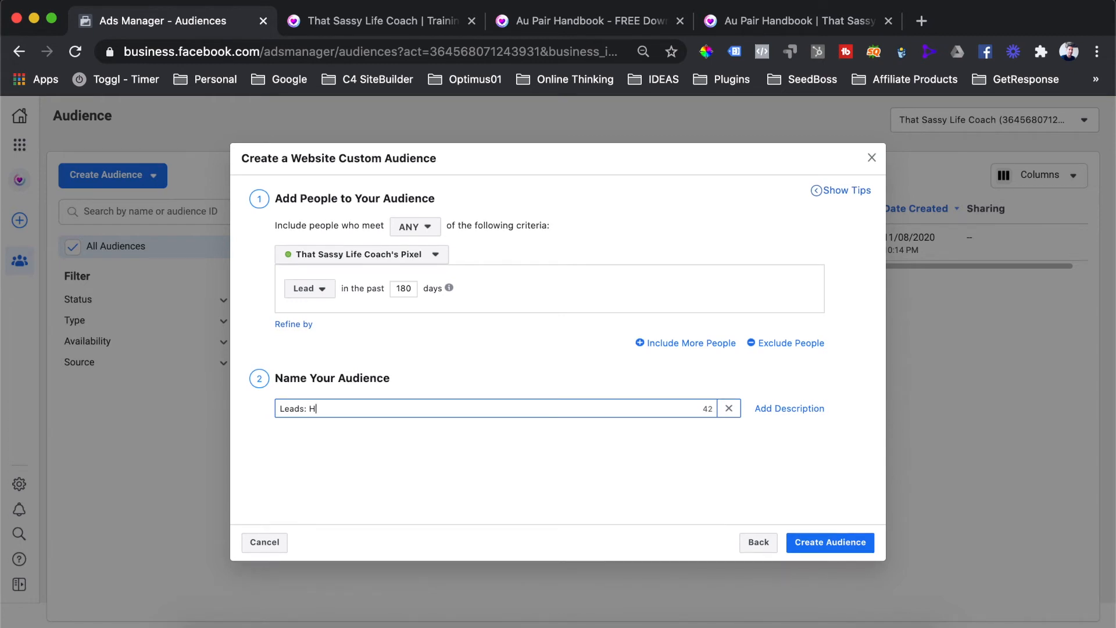
pyautogui.press('BackSpace')
pyautogui.write('Au Pair ')
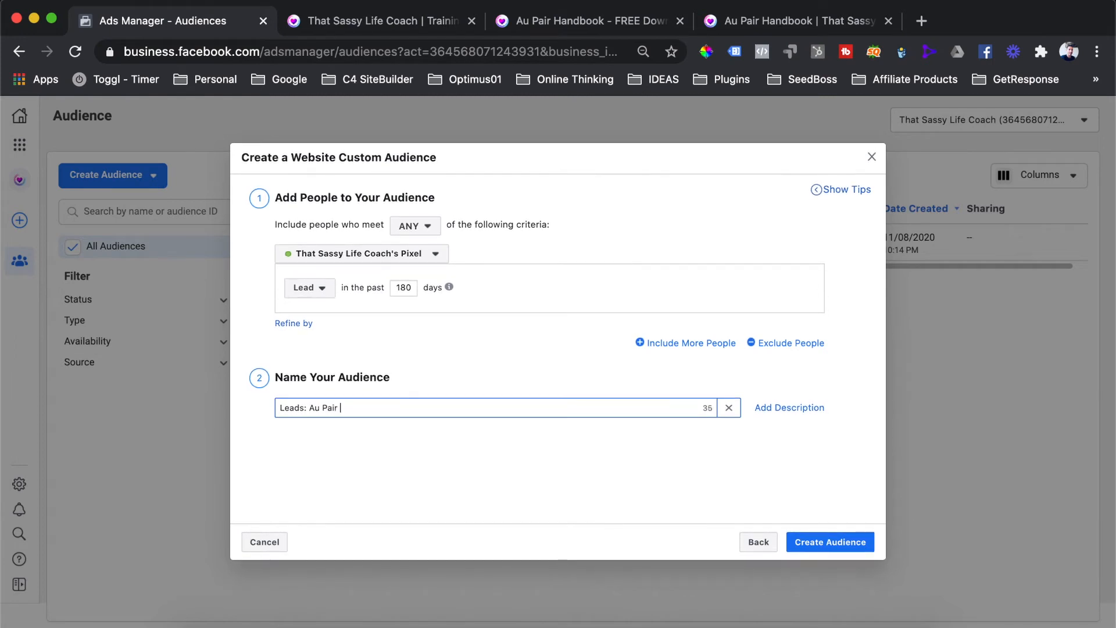
pyautogui.write('HAndbook')
pyautogui.click(354, 407)
pyautogui.press('BackSpace')
pyautogui.write('a')
pyautogui.click(407, 433)
pyautogui.click(323, 408)
pyautogui.press('BackSpace')
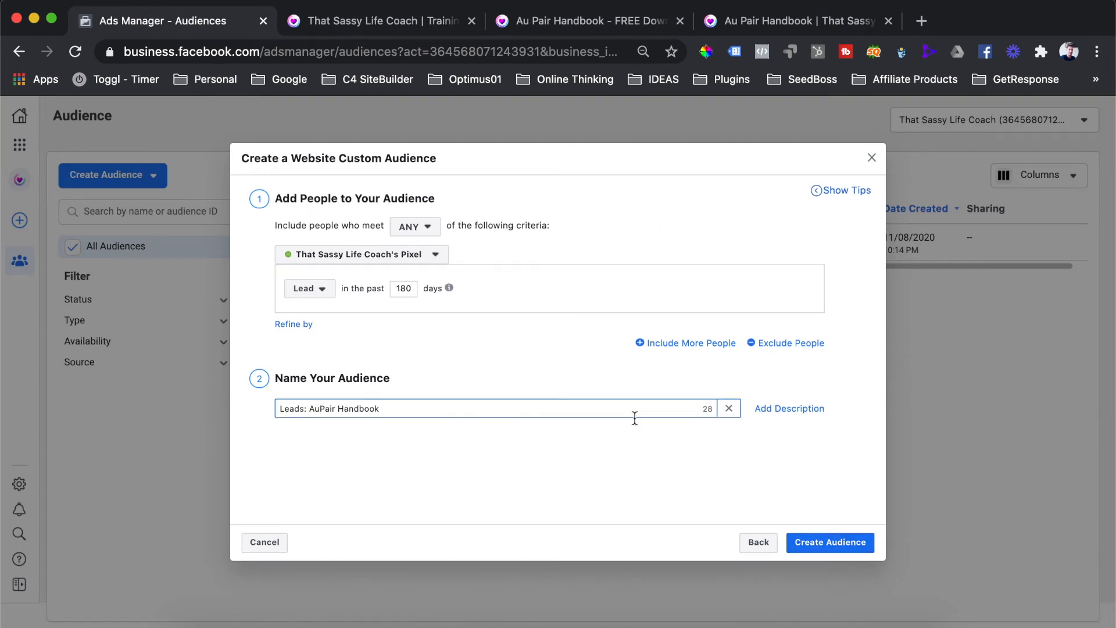
# Change the audience criterion from the Lead event to "People who visited specific web pages"
pyautogui.click(323, 290)
pyautogui.moveTo(488, 354); pyautogui.dragTo(489, 412)
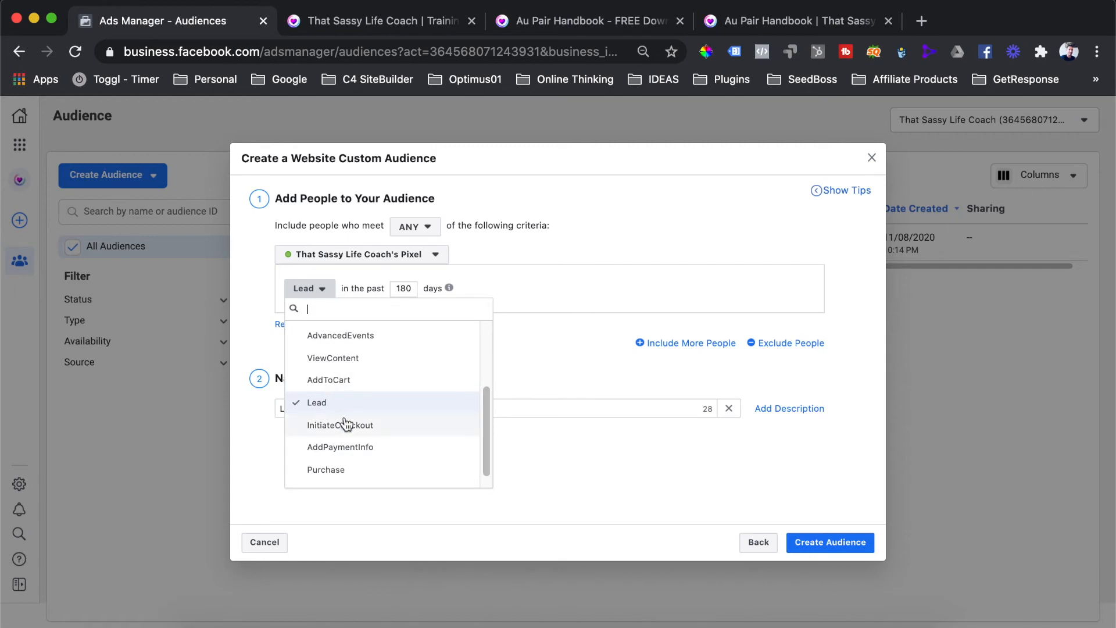
pyautogui.moveTo(488, 437); pyautogui.dragTo(474, 356)
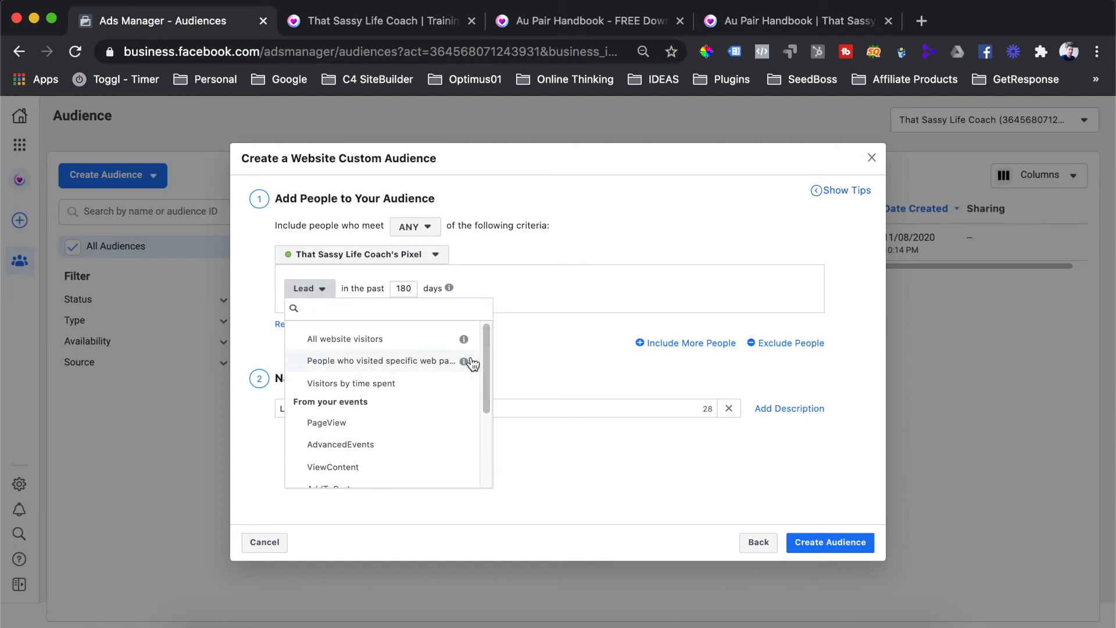
pyautogui.click(362, 363)
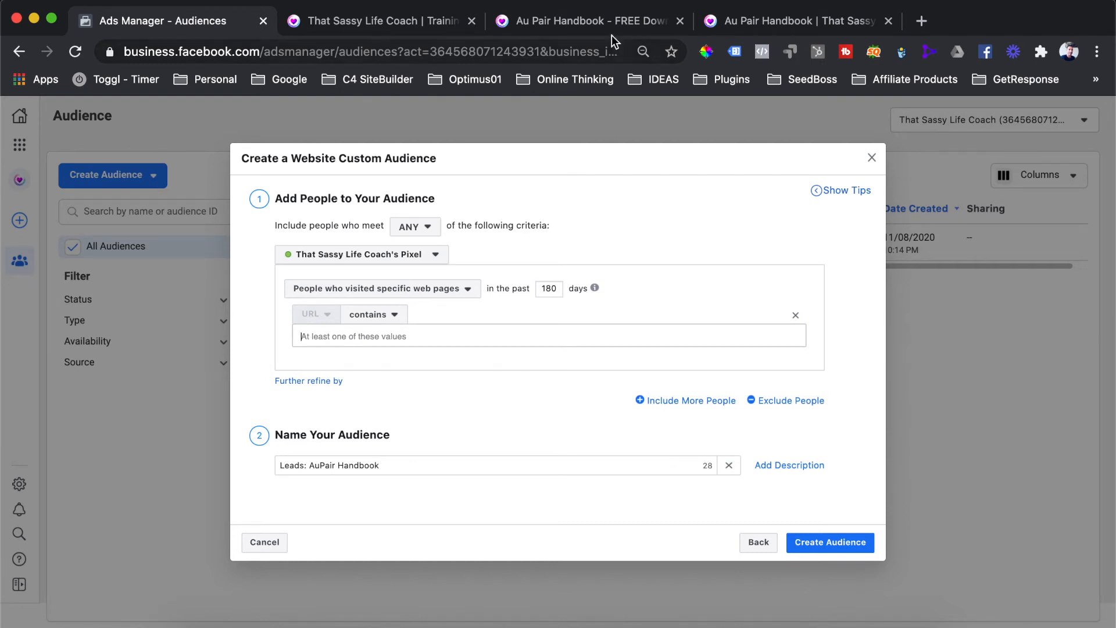
# Review the Au Pair Handbook landing and thank-you pages, and check the thank-you page's Lead event with Facebook Pixel Helper
pyautogui.click(587, 21)
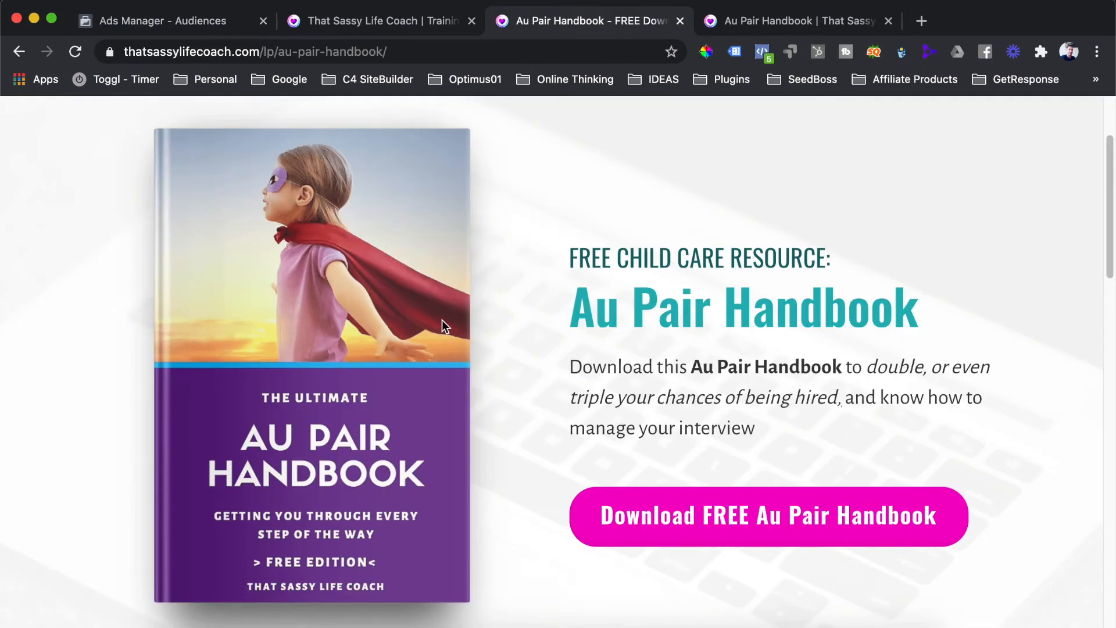
pyautogui.scroll(3, 483, 359)
pyautogui.scroll(-4, 511, 357)
pyautogui.scroll(1, 514, 354)
pyautogui.scroll(1, 514, 354)
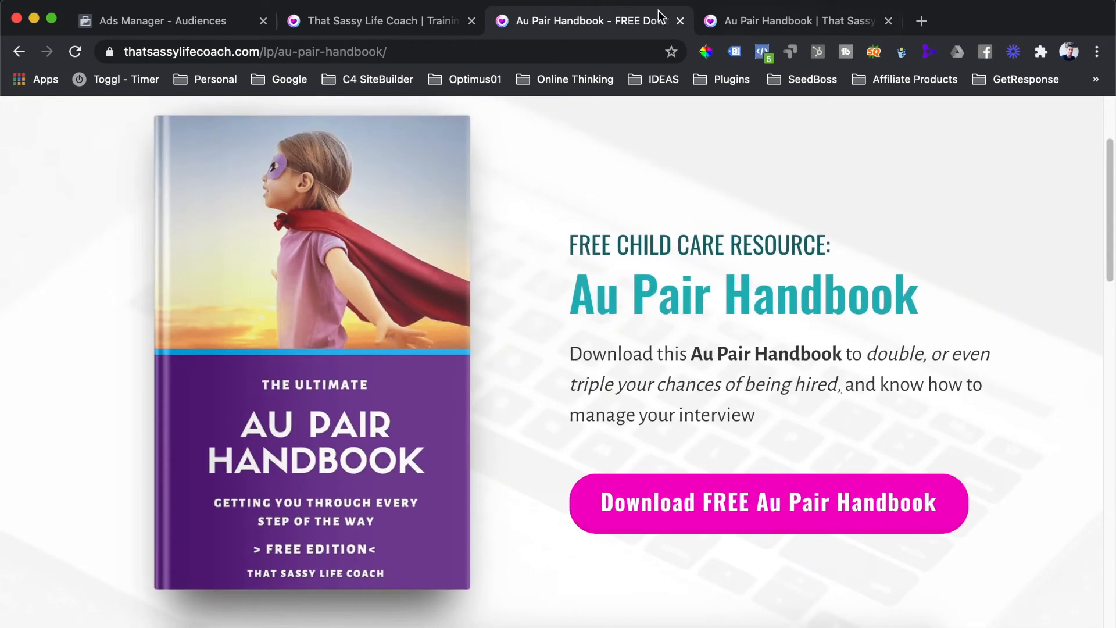
pyautogui.click(724, 23)
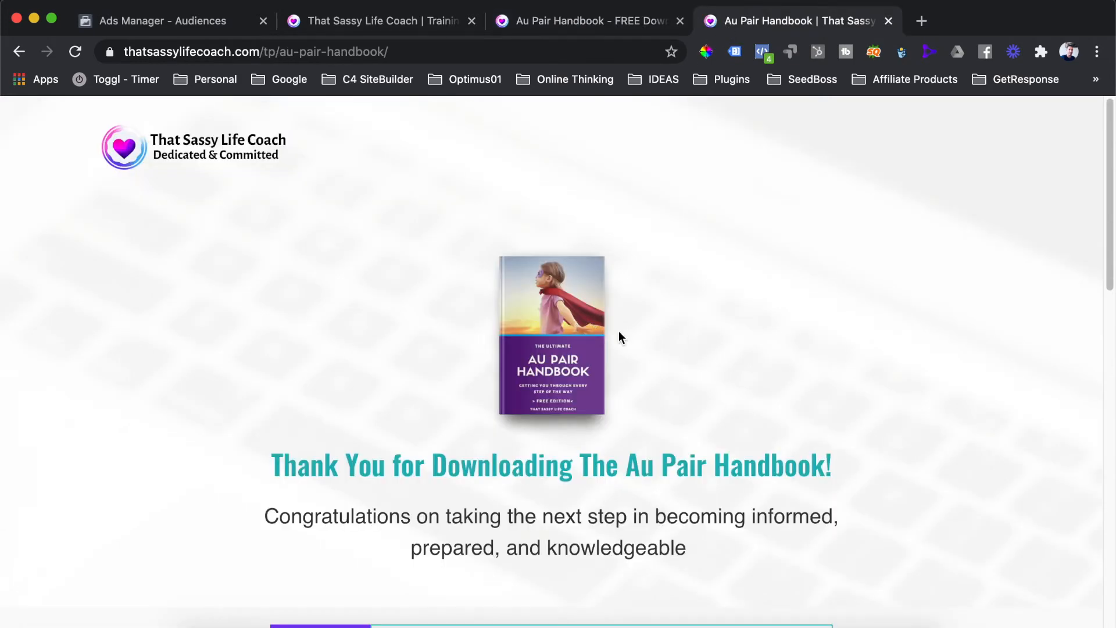
pyautogui.scroll(-9, 619, 331)
pyautogui.scroll(9, 626, 334)
pyautogui.click(763, 53)
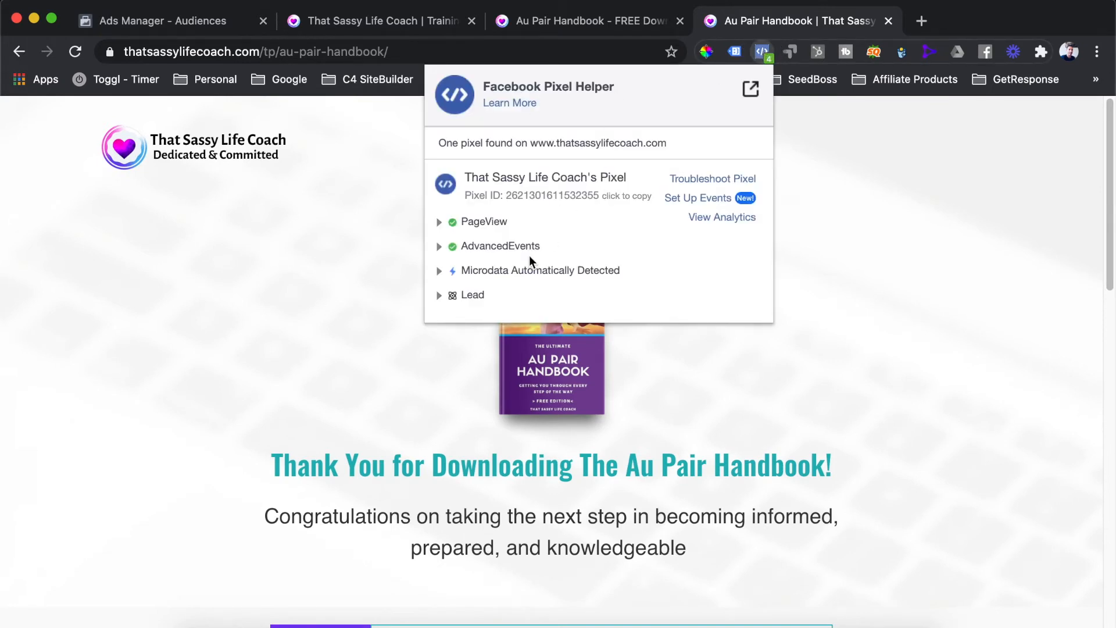
pyautogui.click(492, 298)
pyautogui.moveTo(496, 305); pyautogui.dragTo(466, 304)
pyautogui.click(343, 226)
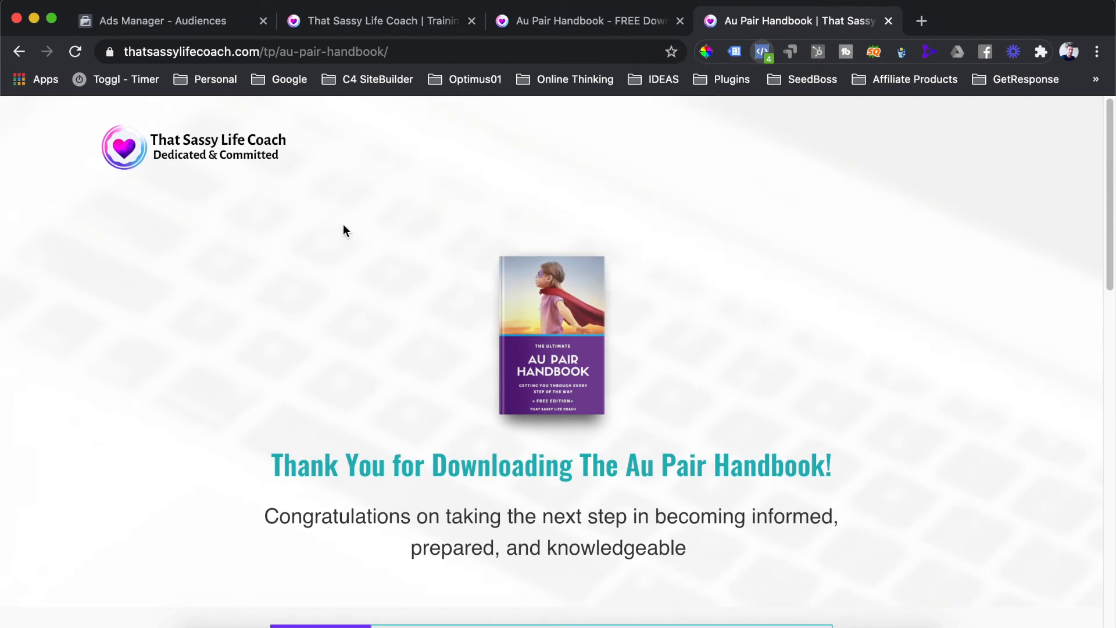
pyautogui.moveTo(397, 51); pyautogui.dragTo(117, 51)
pyautogui.press('super+c')
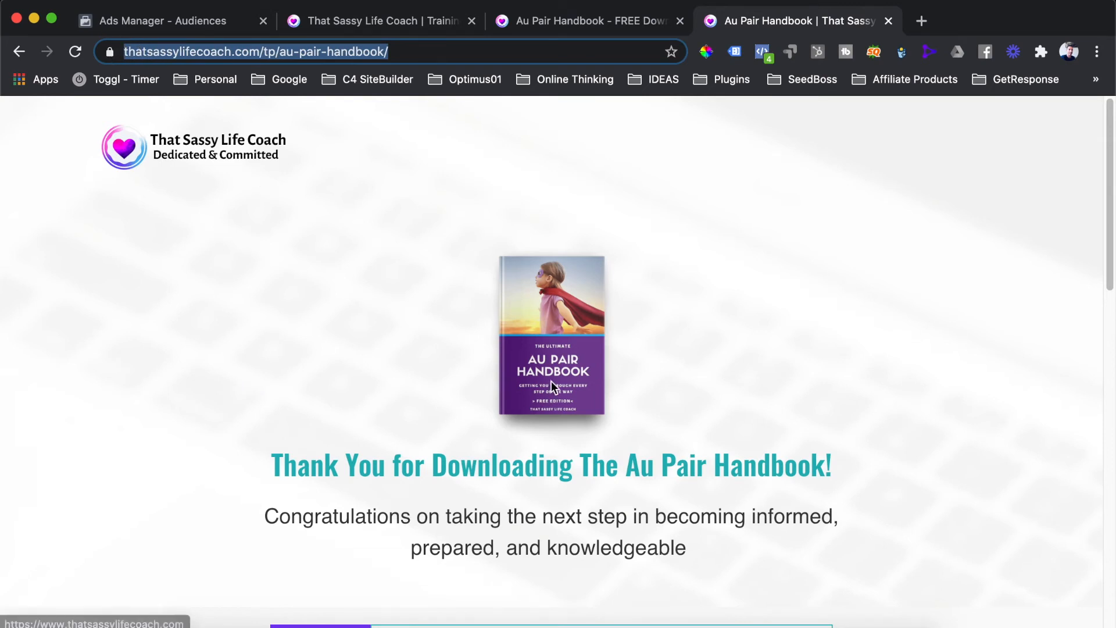
pyautogui.click(195, 22)
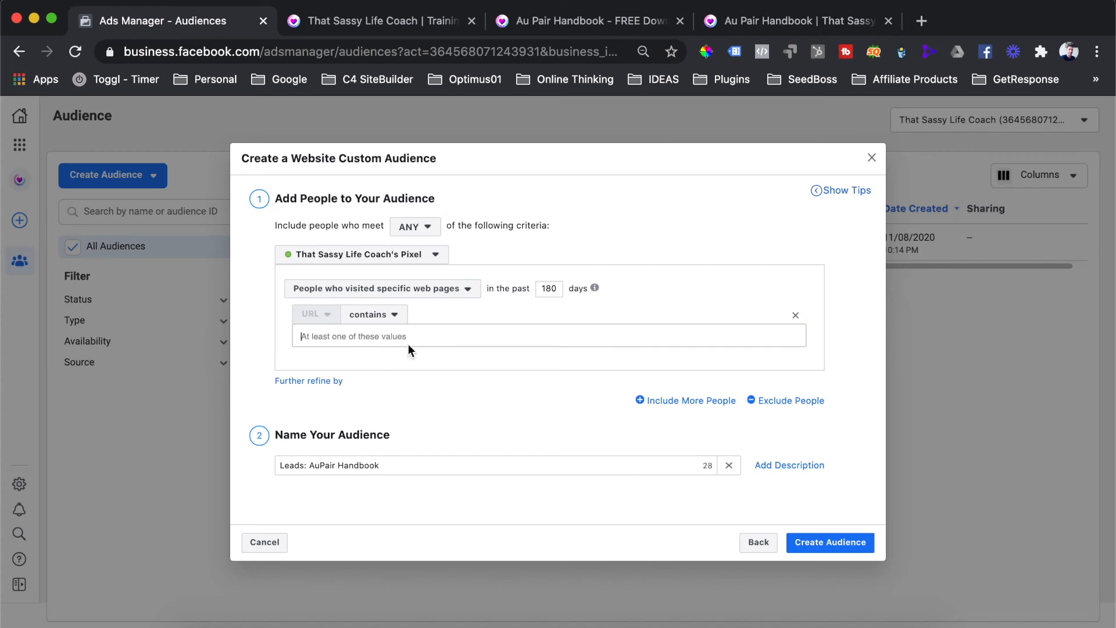
pyautogui.press('super+v')
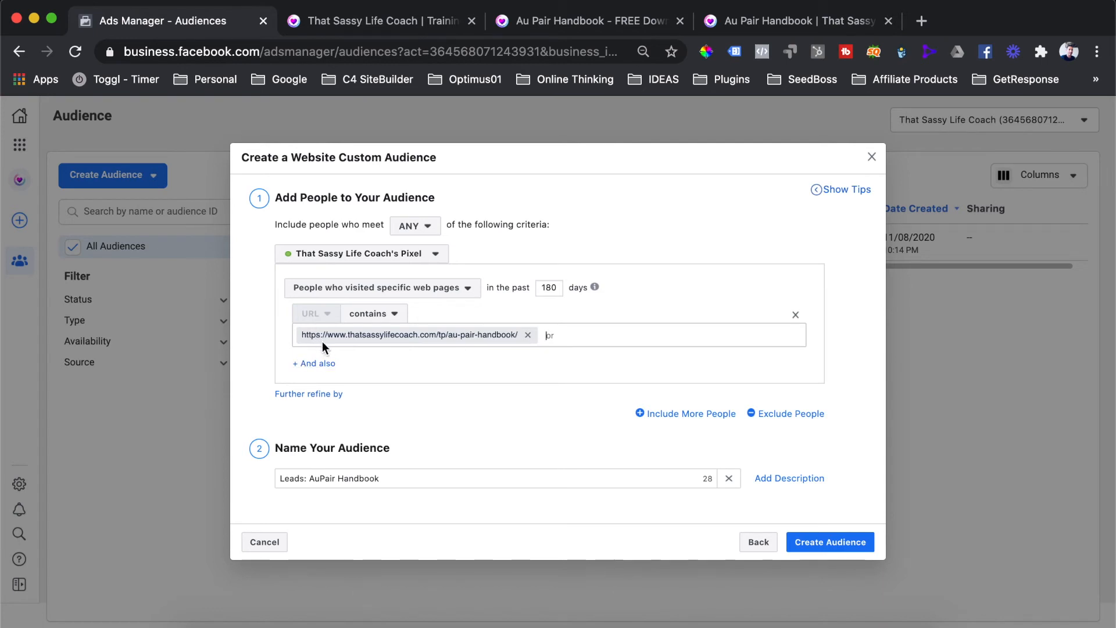
pyautogui.click(528, 337)
pyautogui.click(788, 19)
pyautogui.click(185, 55)
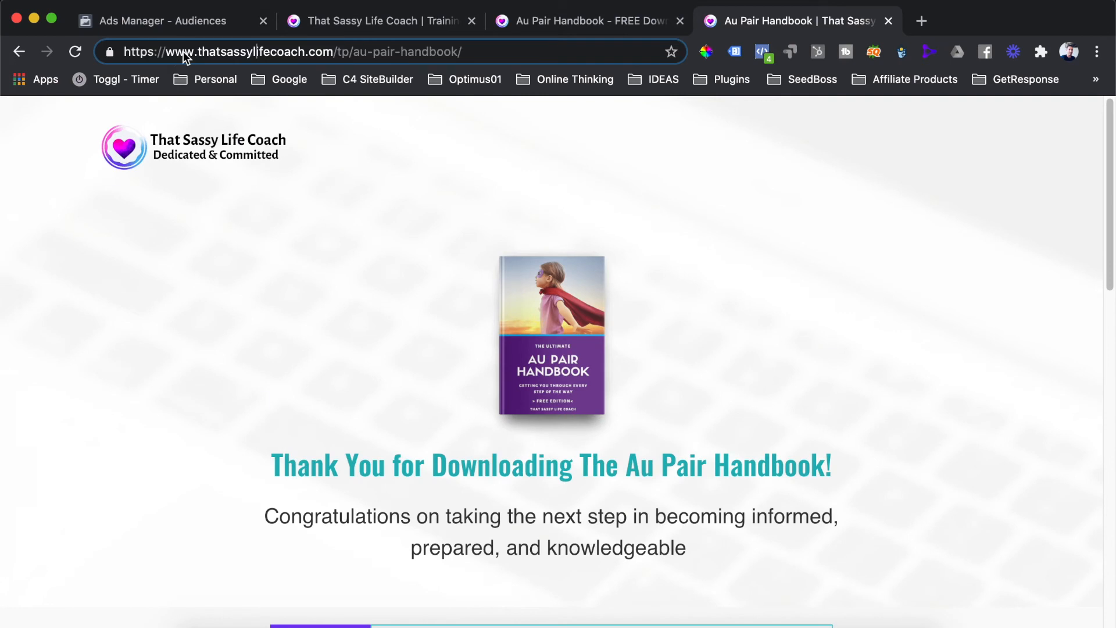
pyautogui.moveTo(166, 52); pyautogui.dragTo(482, 63)
pyautogui.press('super+c')
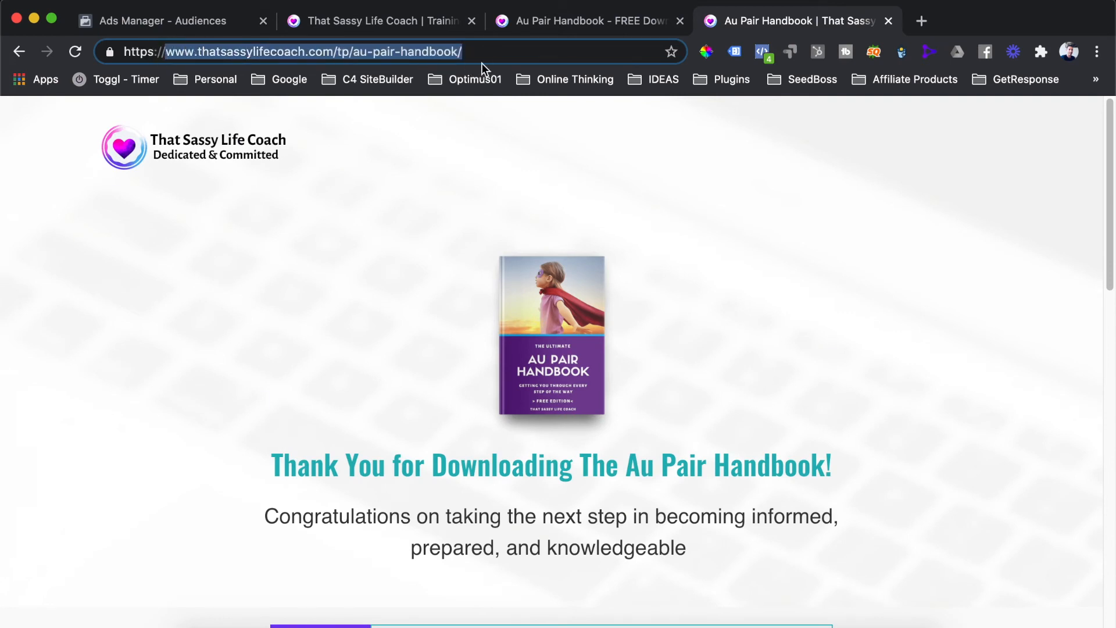
pyautogui.click(157, 20)
pyautogui.click(422, 326)
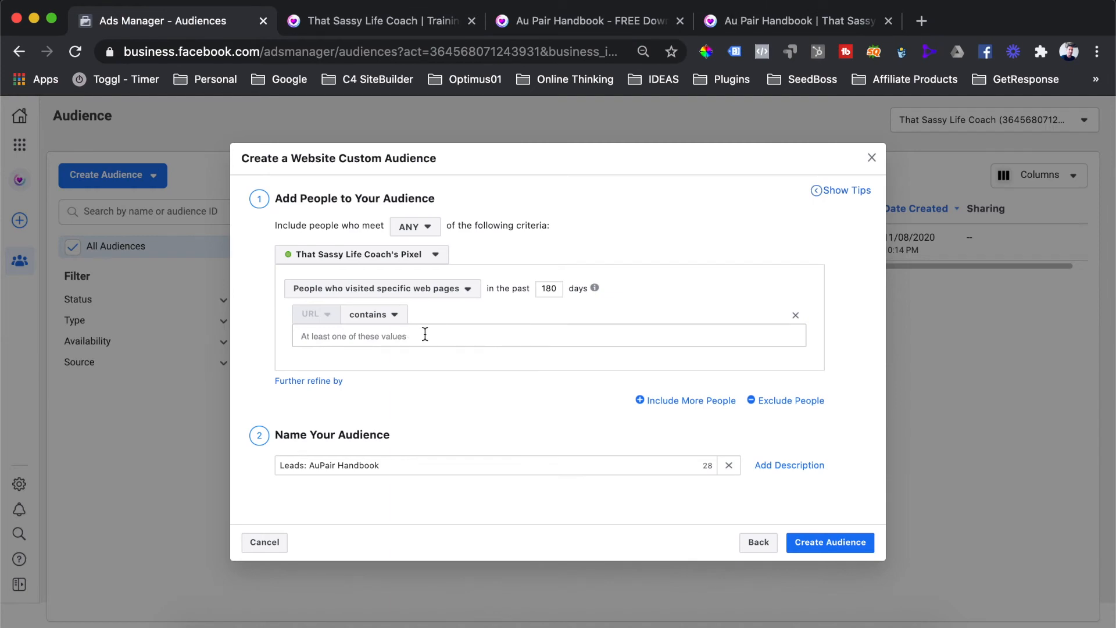
pyautogui.press('super+v')
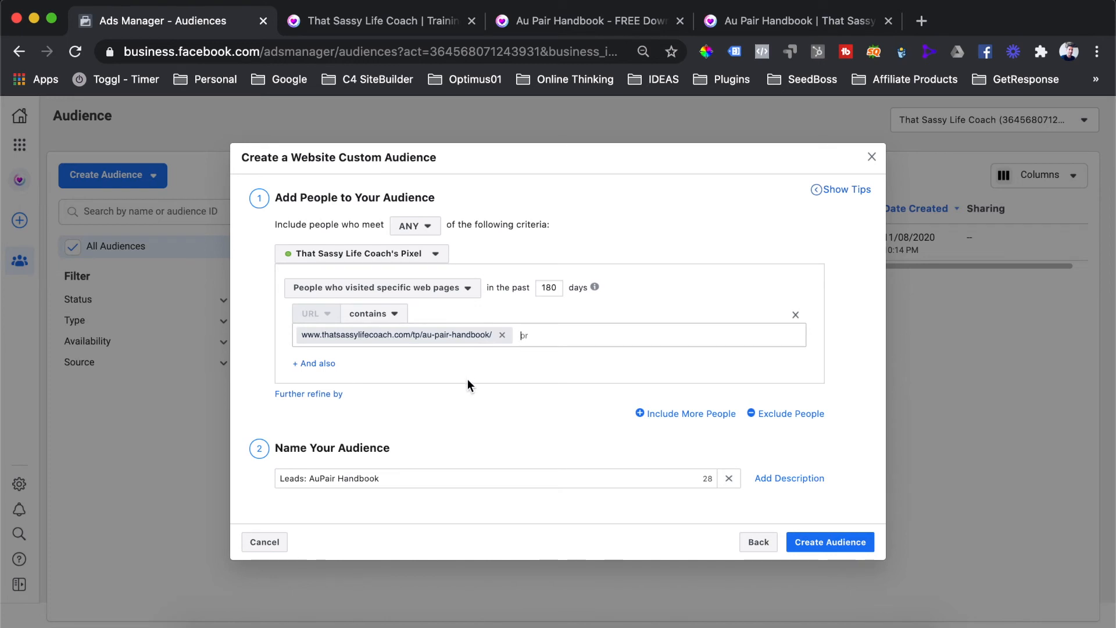
pyautogui.click(854, 540)
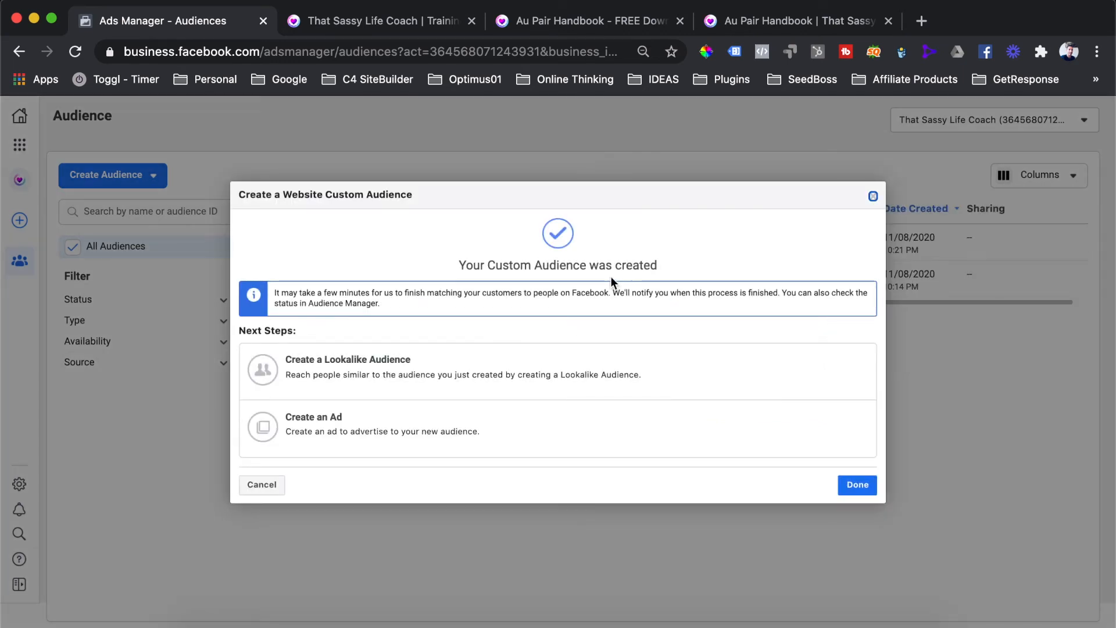
pyautogui.moveTo(458, 266); pyautogui.dragTo(660, 267)
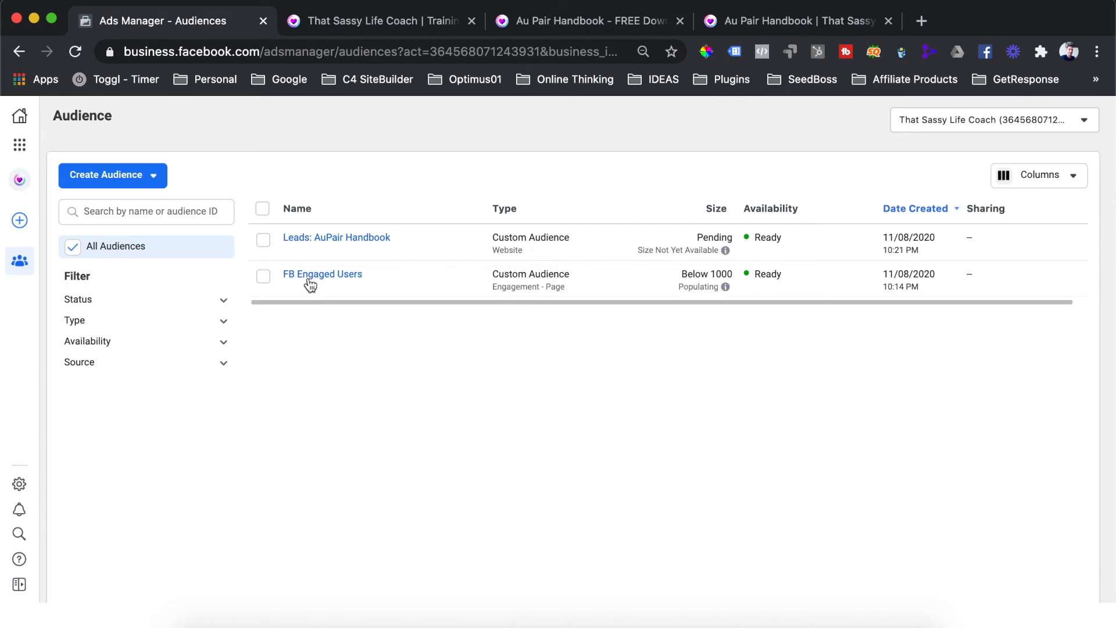
# Check the source type of FB Engaged Users and the size in the summary of the Leads: AuPair Handbook audience
pyautogui.moveTo(495, 288); pyautogui.dragTo(565, 289)
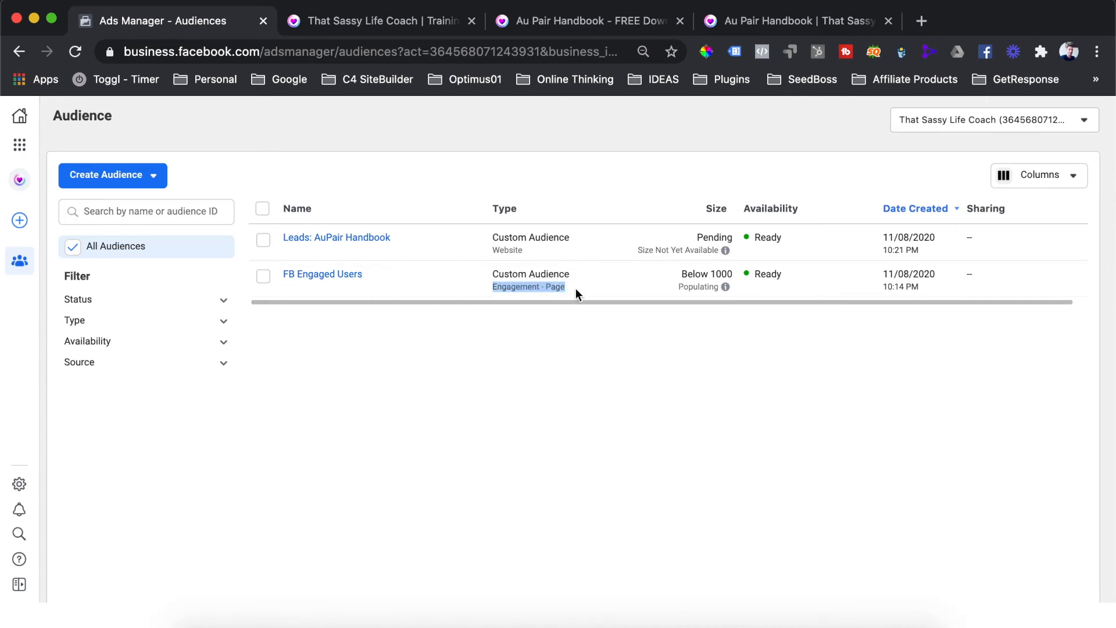
pyautogui.moveTo(723, 251)
pyautogui.click(361, 241)
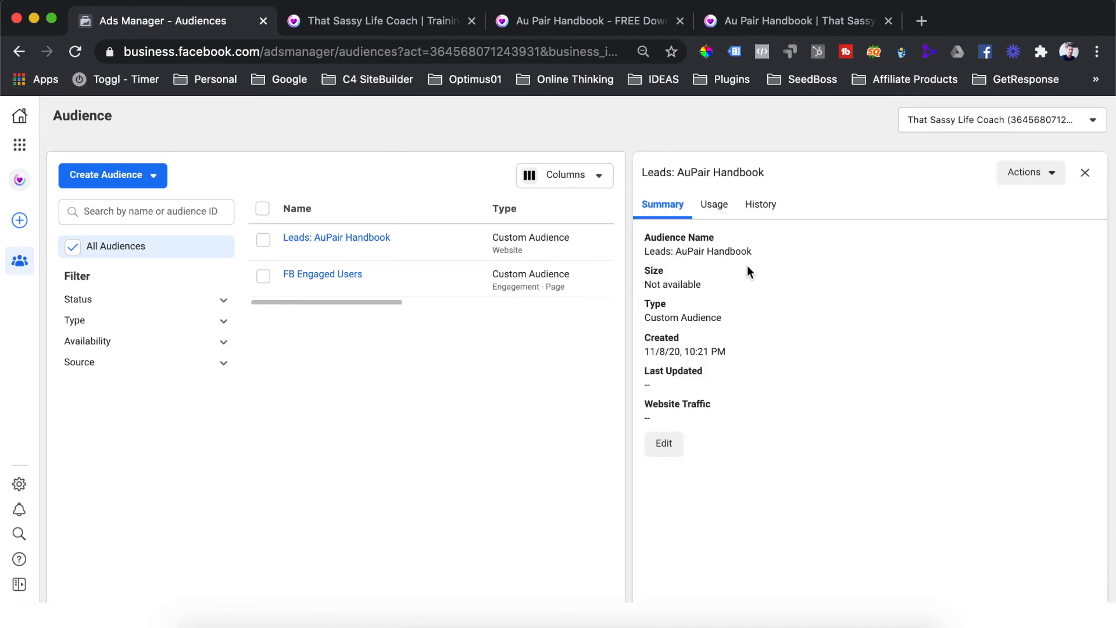
pyautogui.moveTo(645, 285); pyautogui.dragTo(703, 285)
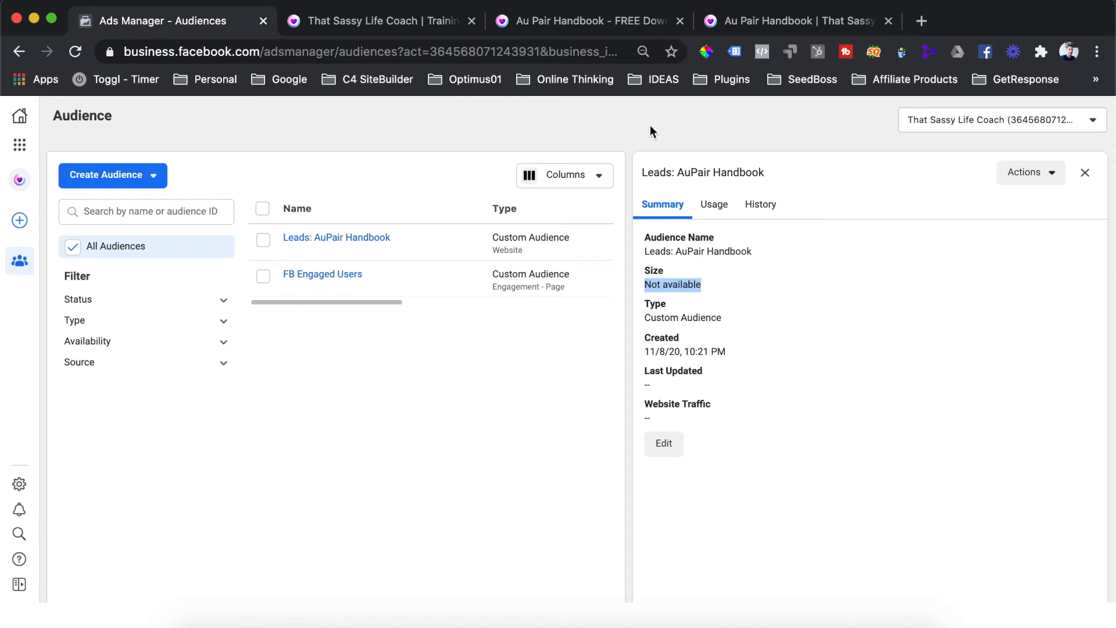
# Start a new custom audience with a customer list as its source and review the identifiers the list can include
pyautogui.click(1085, 172)
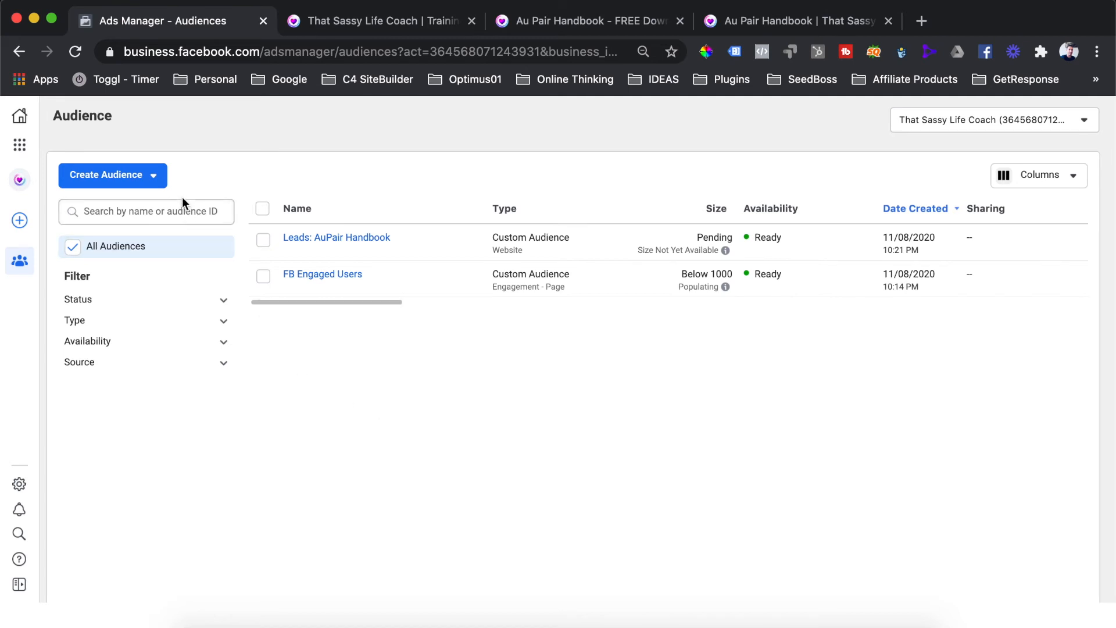
pyautogui.click(125, 181)
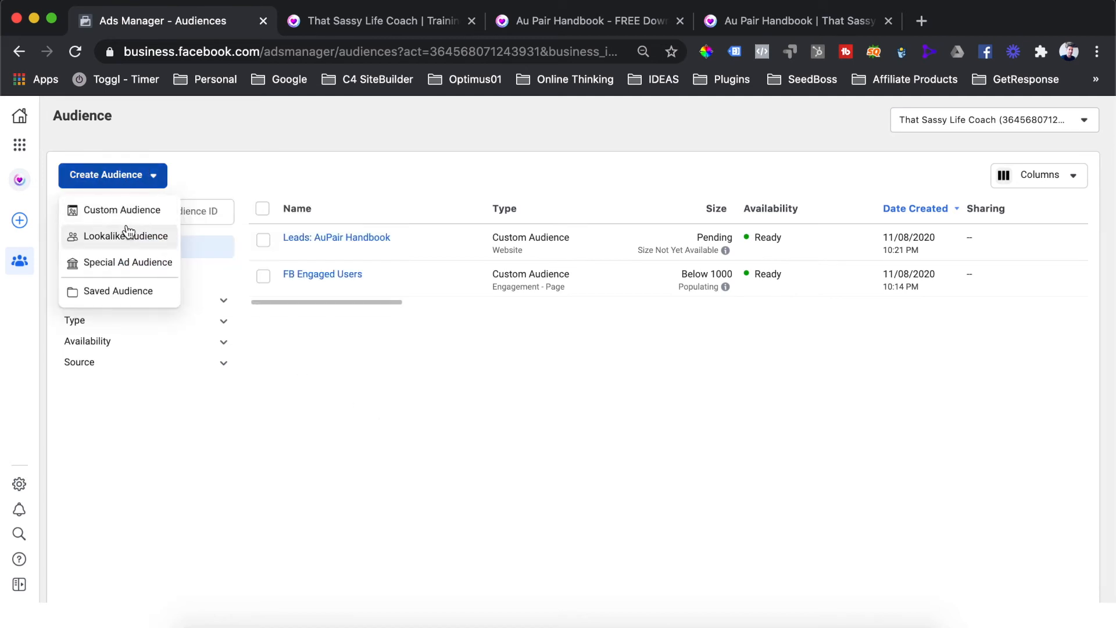
pyautogui.click(100, 210)
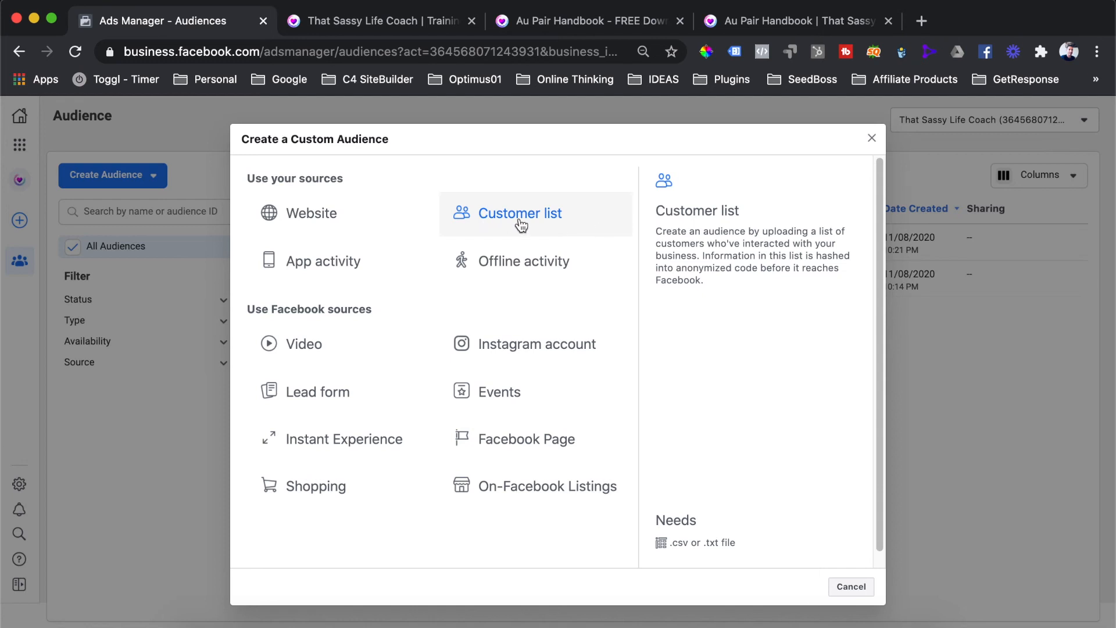
pyautogui.click(562, 229)
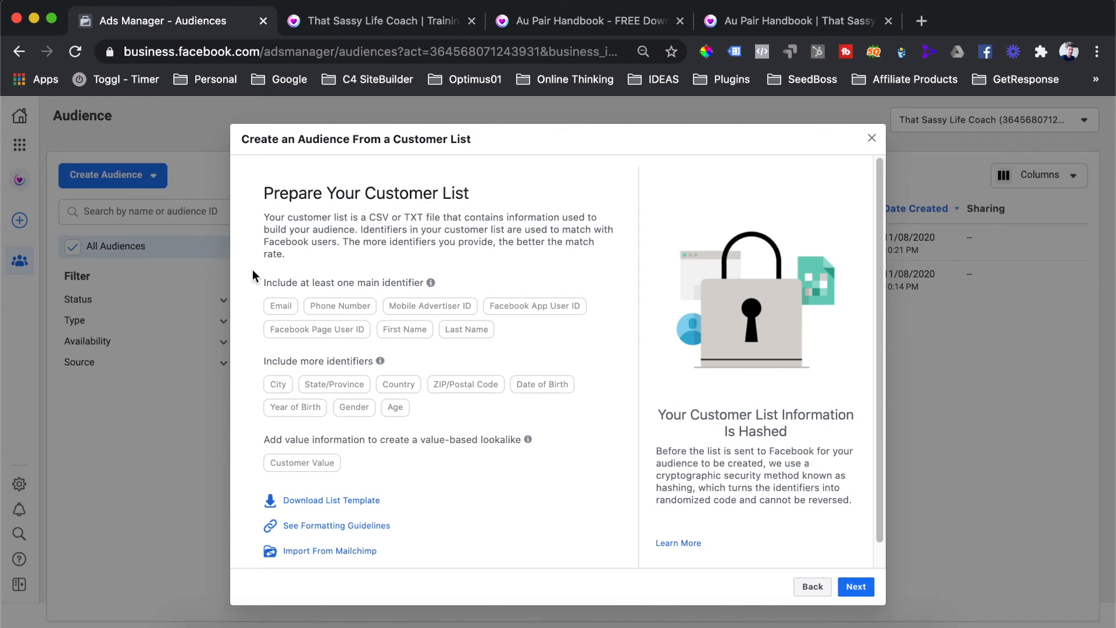
pyautogui.scroll(-1, 378, 399)
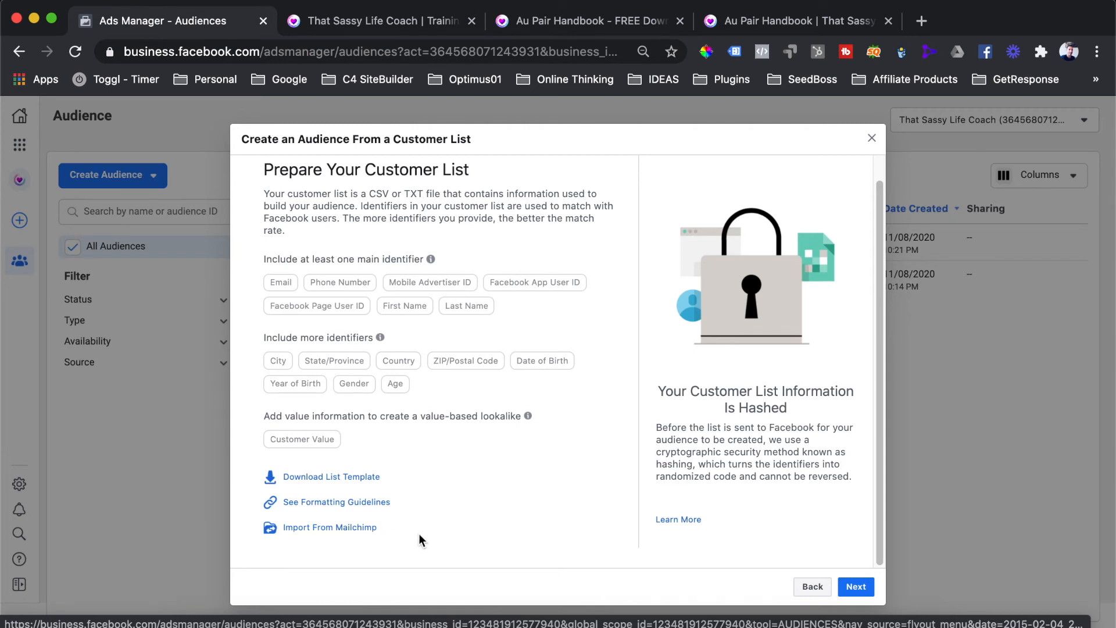
pyautogui.scroll(1, 484, 526)
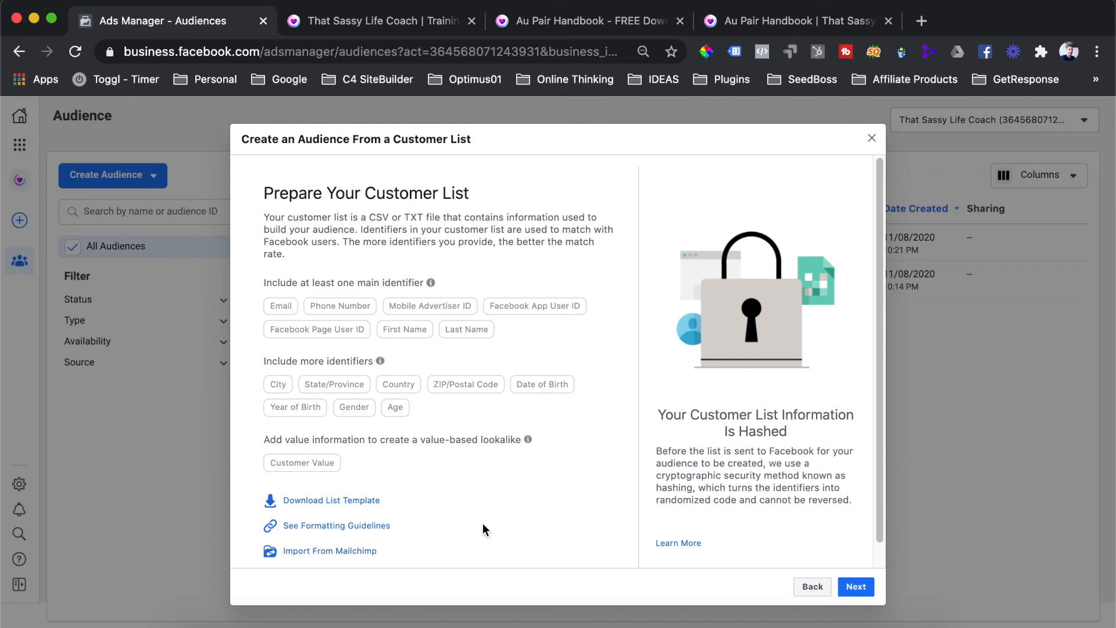
# Choose to continue with a list that doesn't include customer value, and accept the Custom Audience terms
pyautogui.click(856, 587)
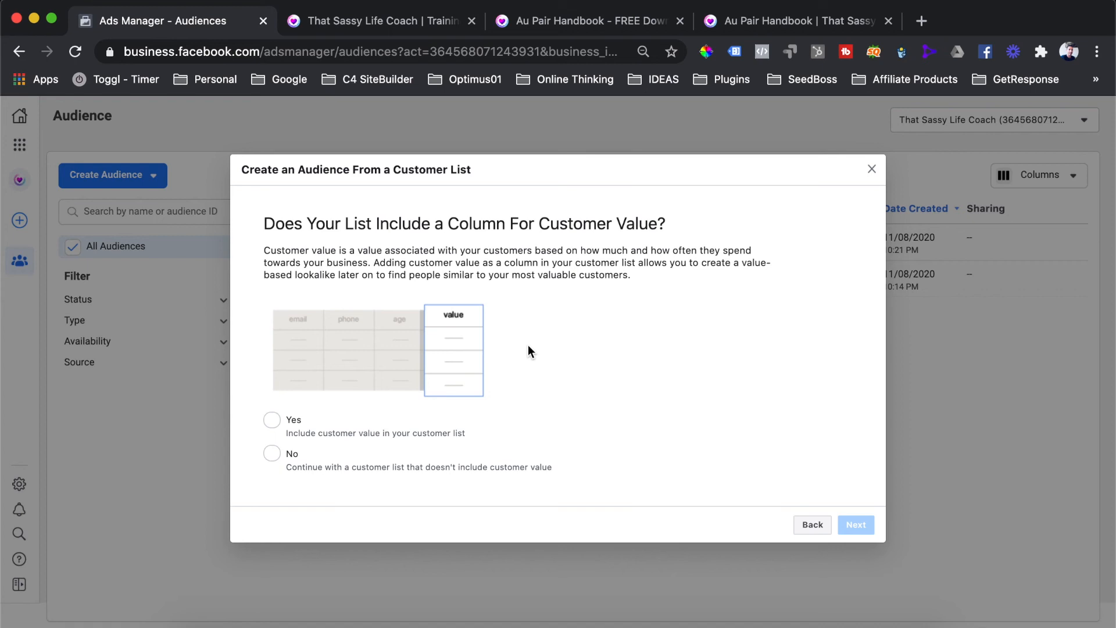
pyautogui.click(278, 455)
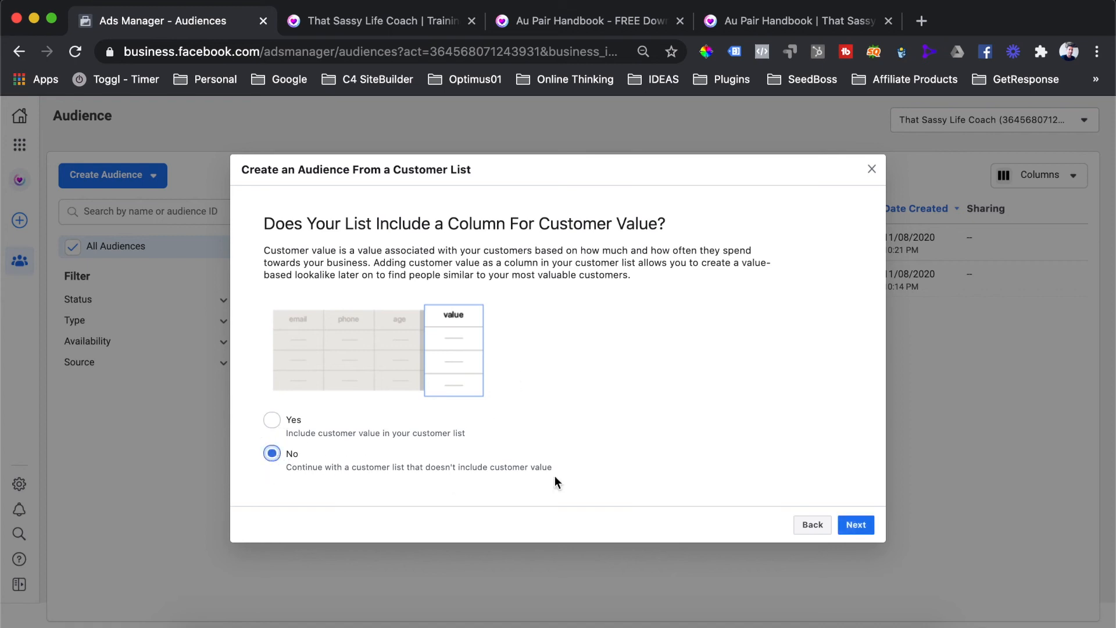
pyautogui.click(855, 524)
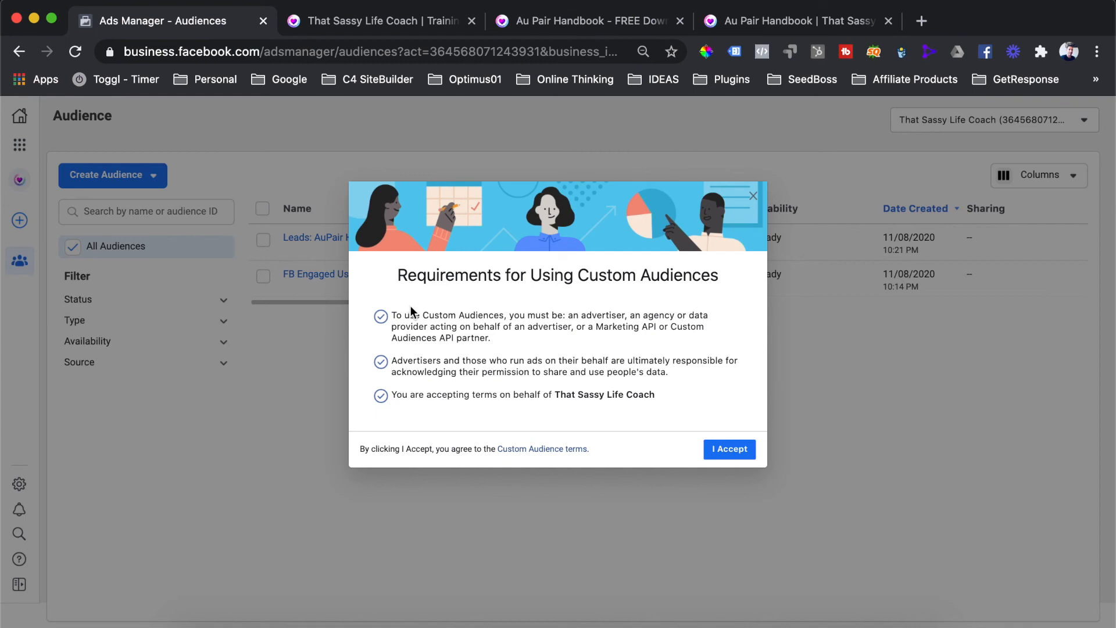
pyautogui.click(728, 449)
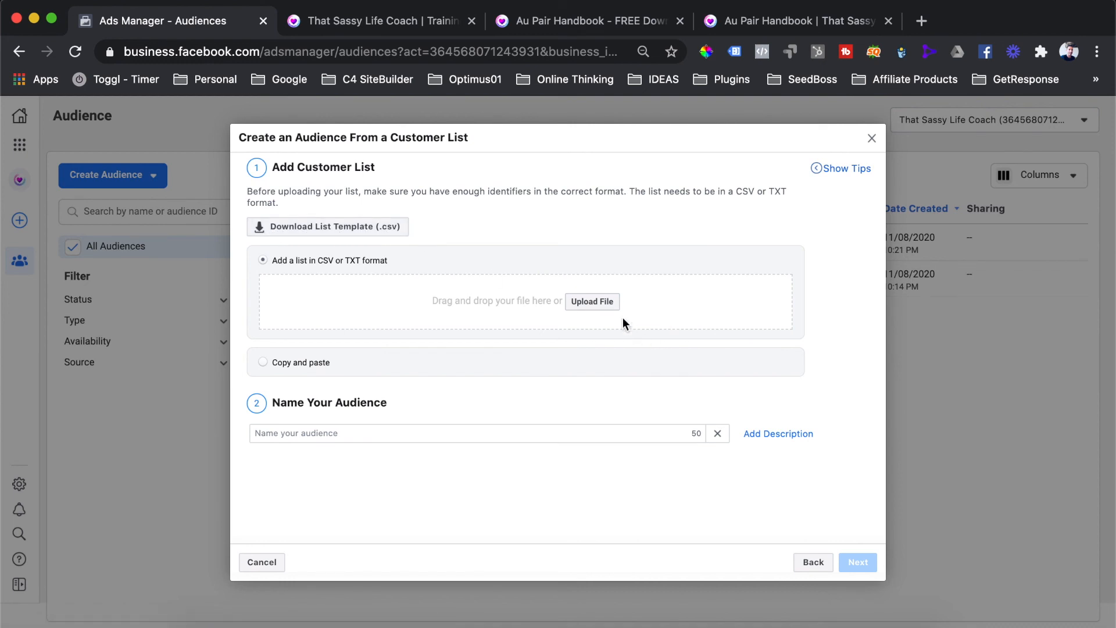
# Add the file education updated - education.csv from the Downloads folder as the customer list
pyautogui.click(584, 303)
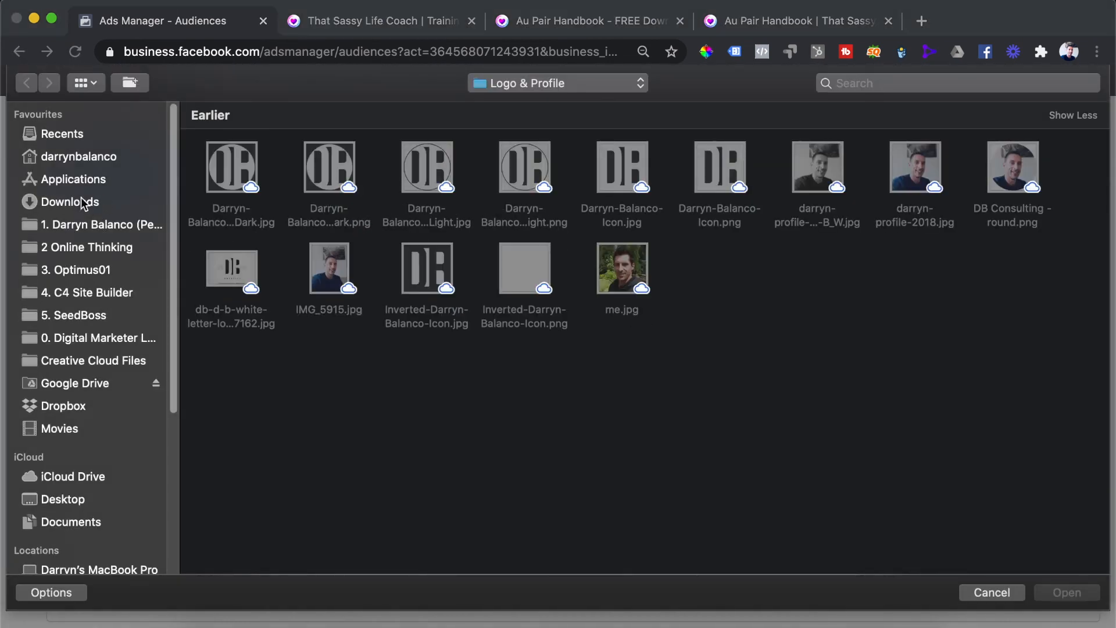
pyautogui.click(109, 204)
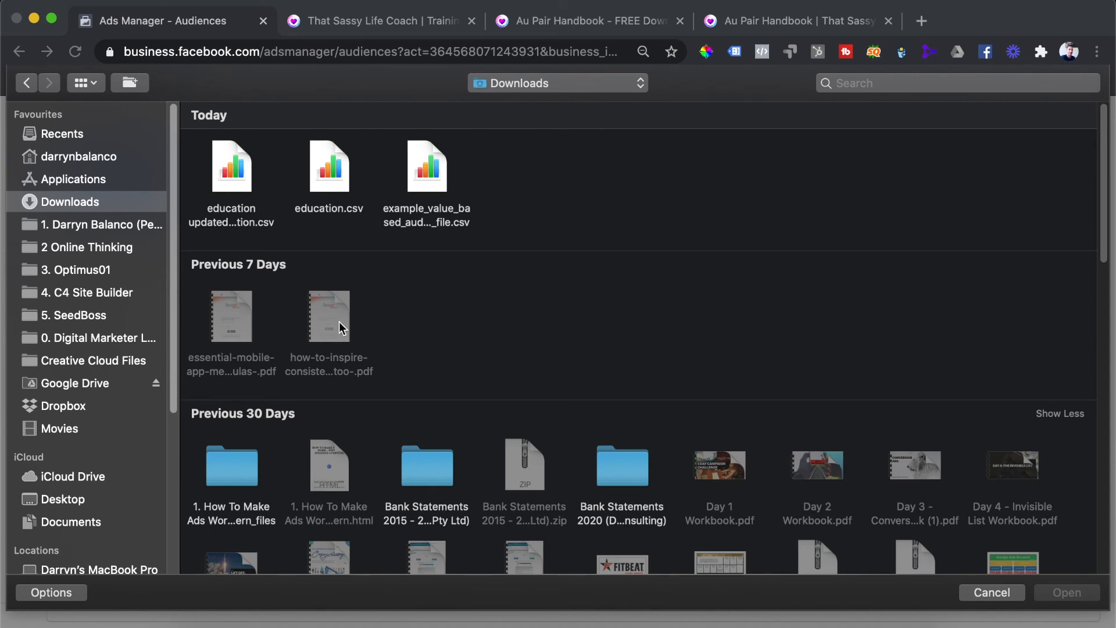
pyautogui.click(225, 169)
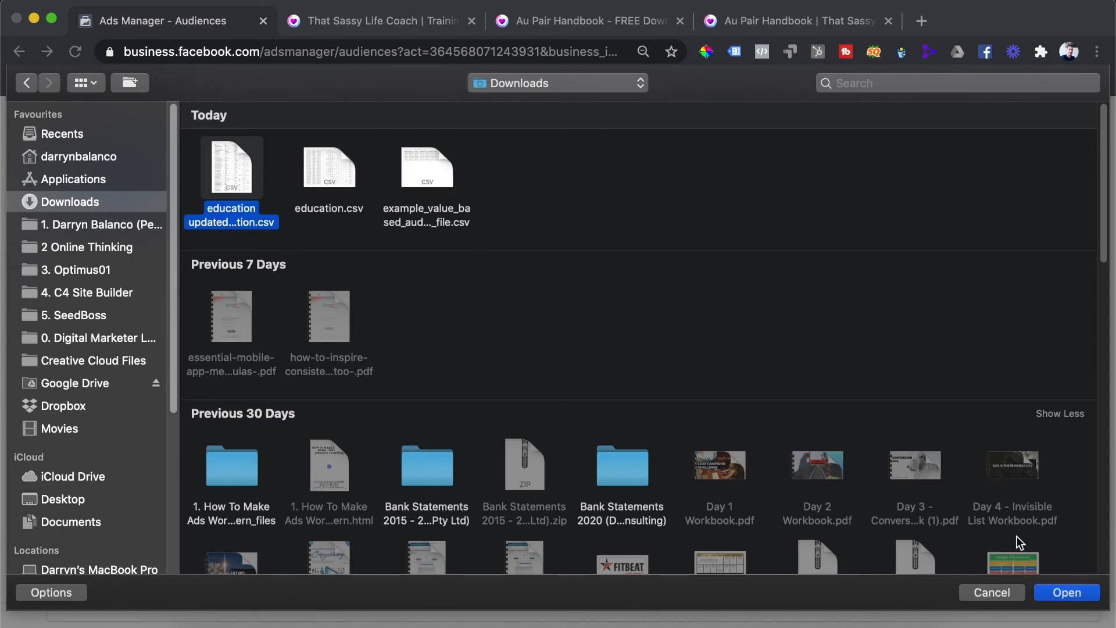
pyautogui.press('Return')
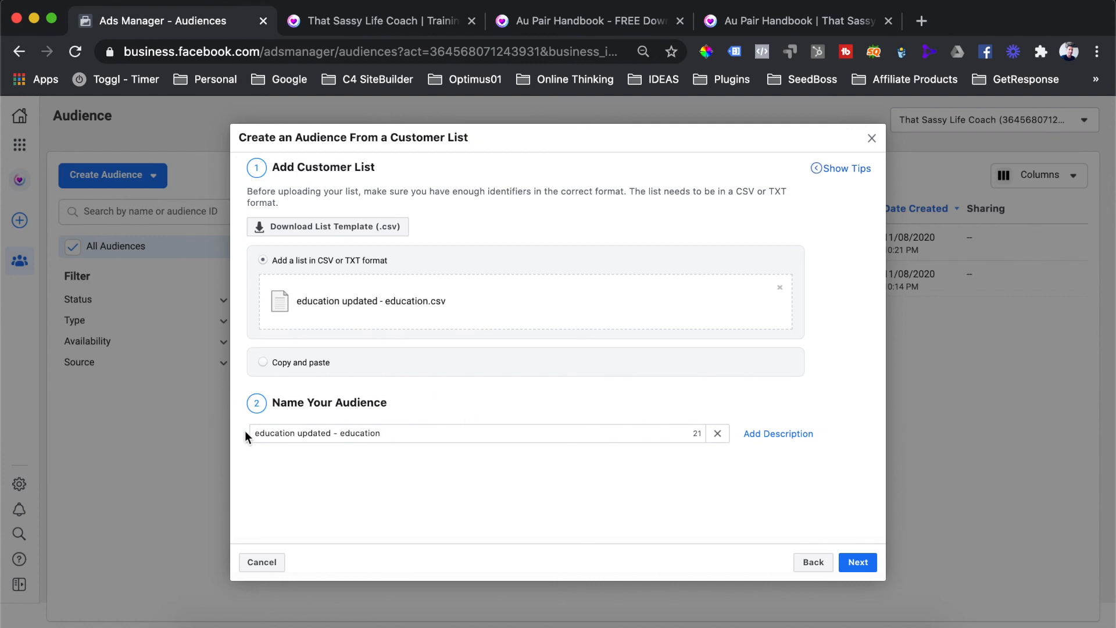
# Rename the customer list audience as List Upload - Education
pyautogui.moveTo(254, 433); pyautogui.dragTo(431, 451)
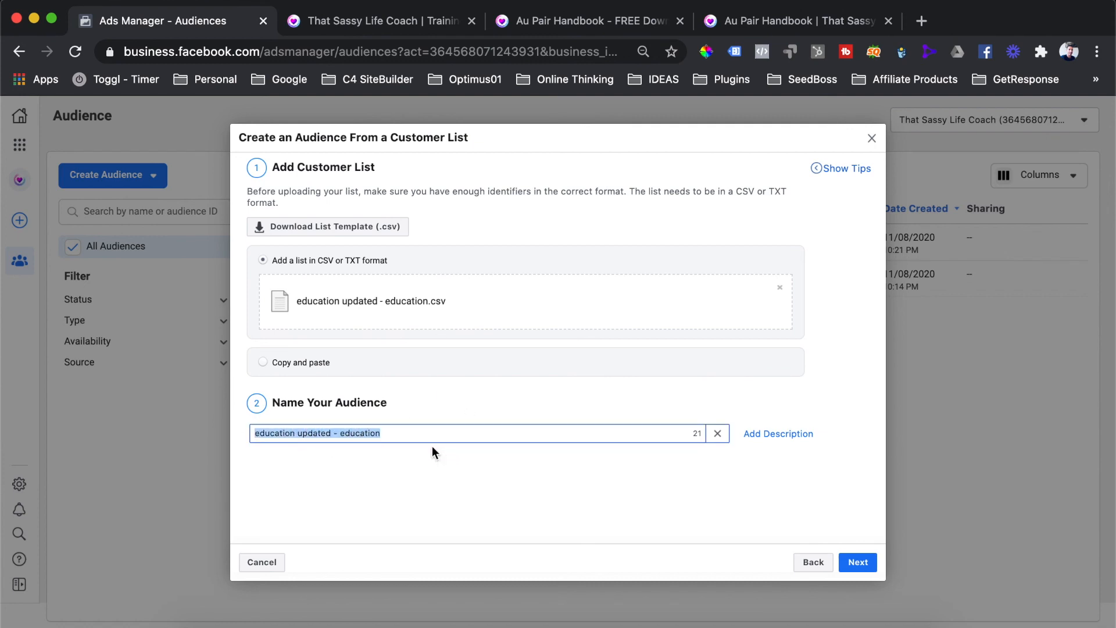
pyautogui.moveTo(333, 433); pyautogui.dragTo(245, 433)
pyautogui.write('List Upl')
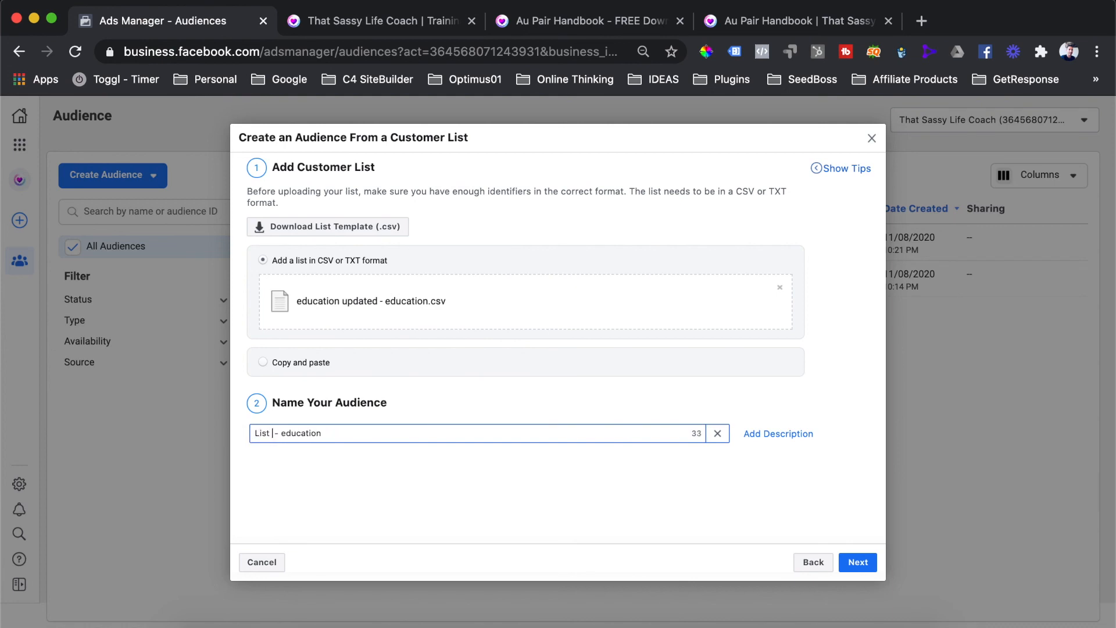
pyautogui.write('aod')
pyautogui.press('BackSpace')
pyautogui.press('BackSpace')
pyautogui.write('oa')
pyautogui.click(358, 464)
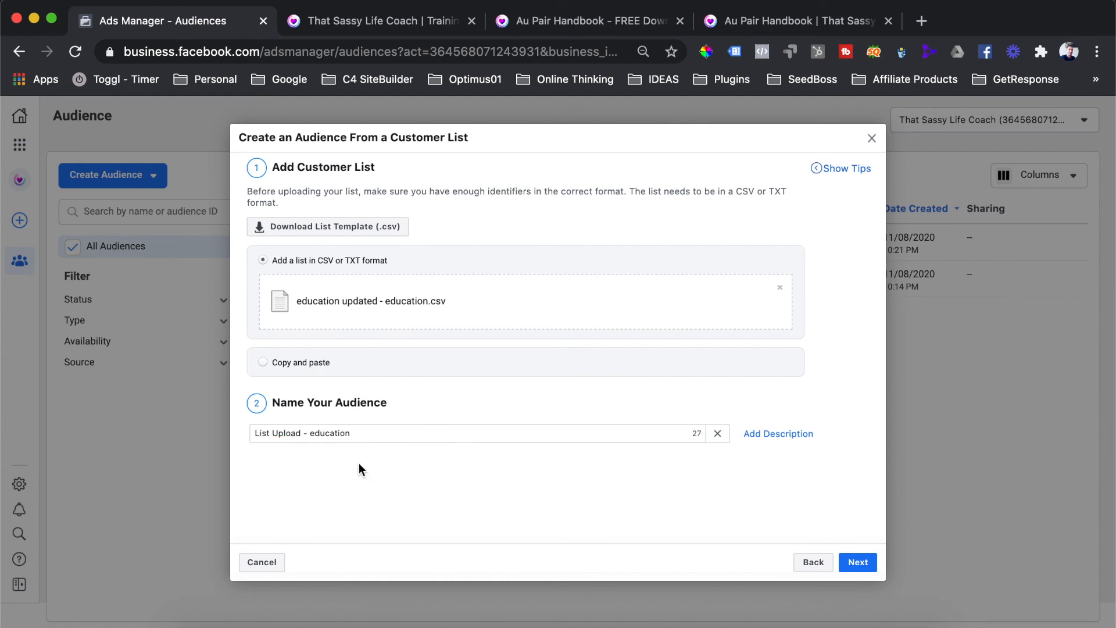
pyautogui.click(314, 433)
pyautogui.press('BackSpace')
pyautogui.write('E')
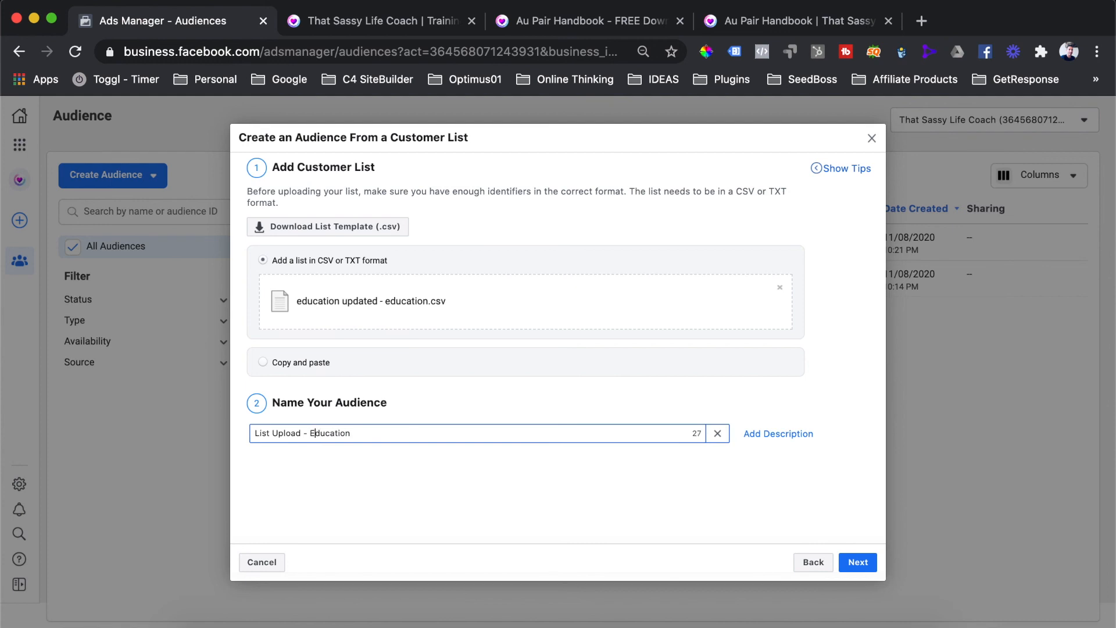
pyautogui.click(399, 463)
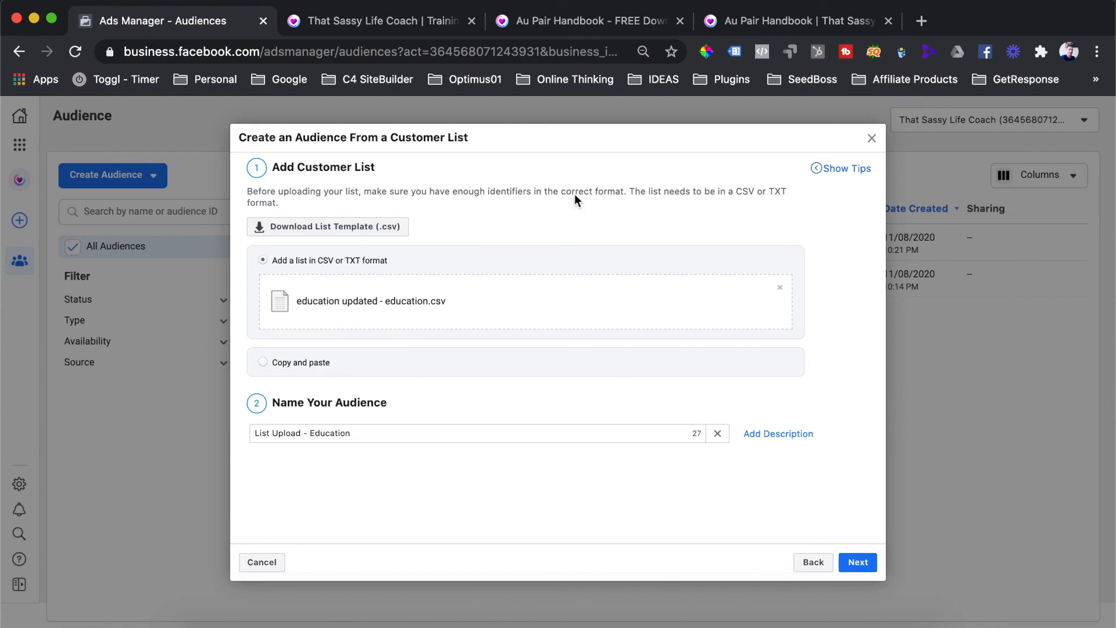
# Review the mapped identifier columns, upload the customer list to create the audience, and finish the audience setup
pyautogui.click(856, 562)
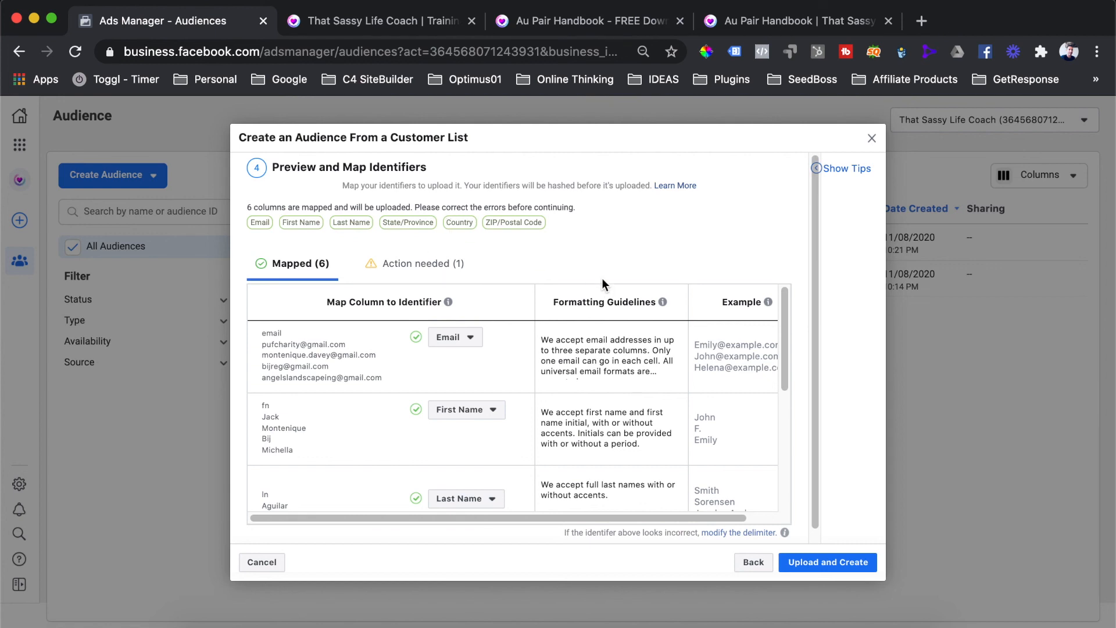
pyautogui.scroll(-3, 549, 326)
pyautogui.scroll(-5, 427, 379)
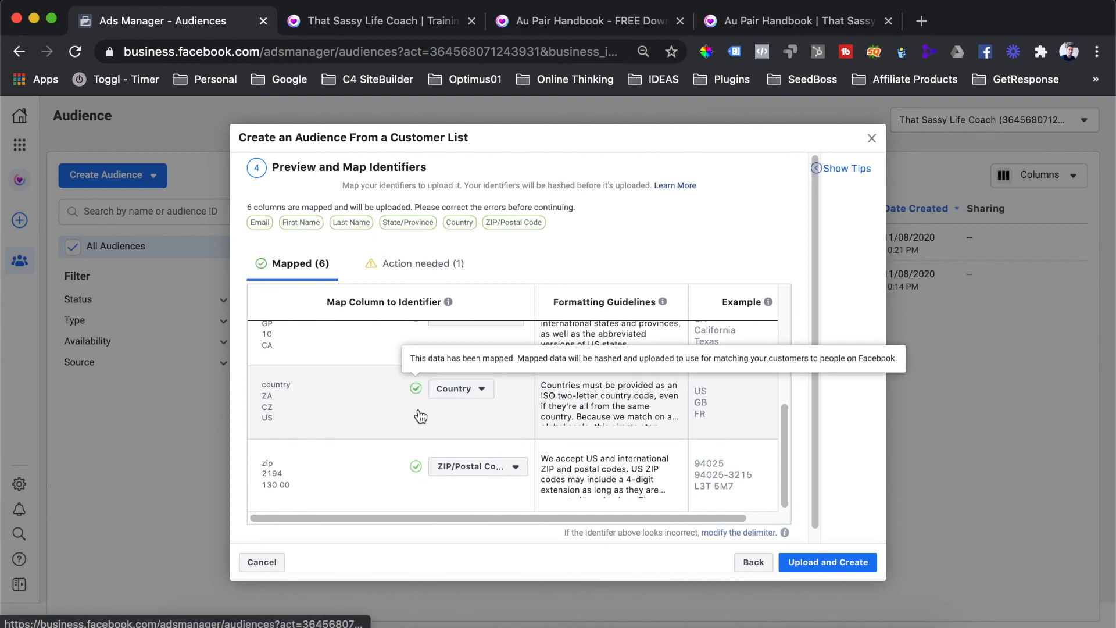
pyautogui.click(828, 562)
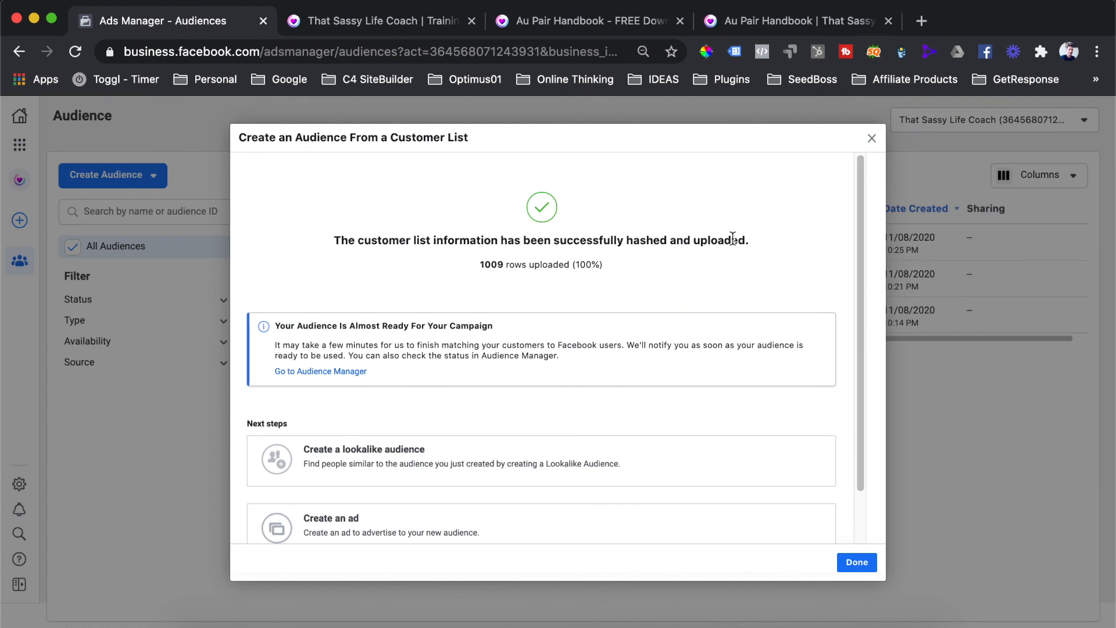
pyautogui.moveTo(480, 265); pyautogui.dragTo(503, 265)
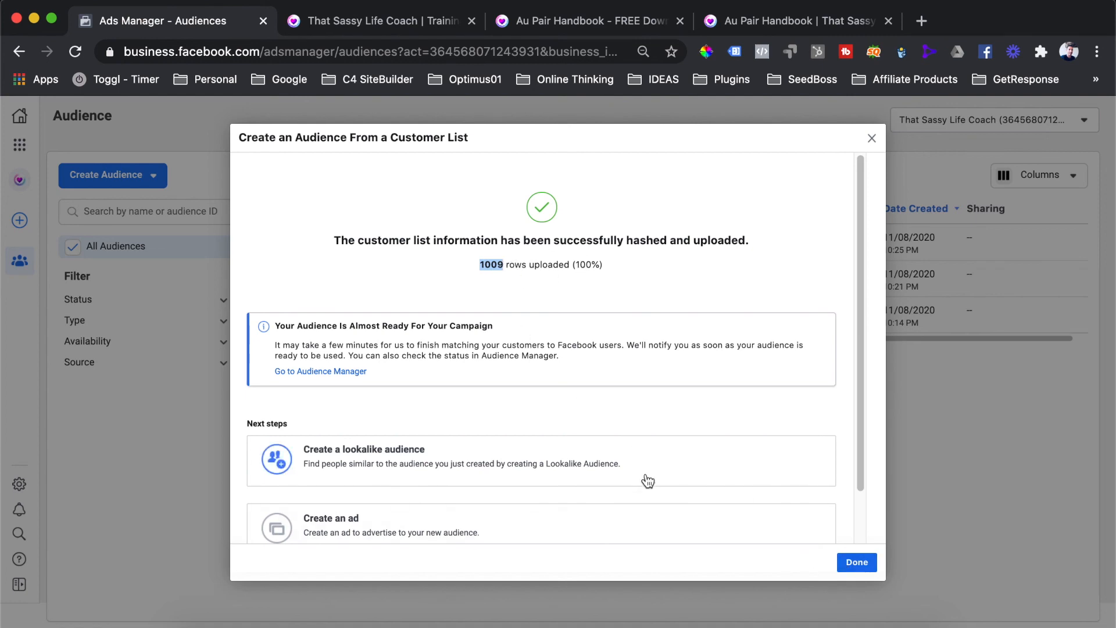
pyautogui.scroll(-2, 638, 381)
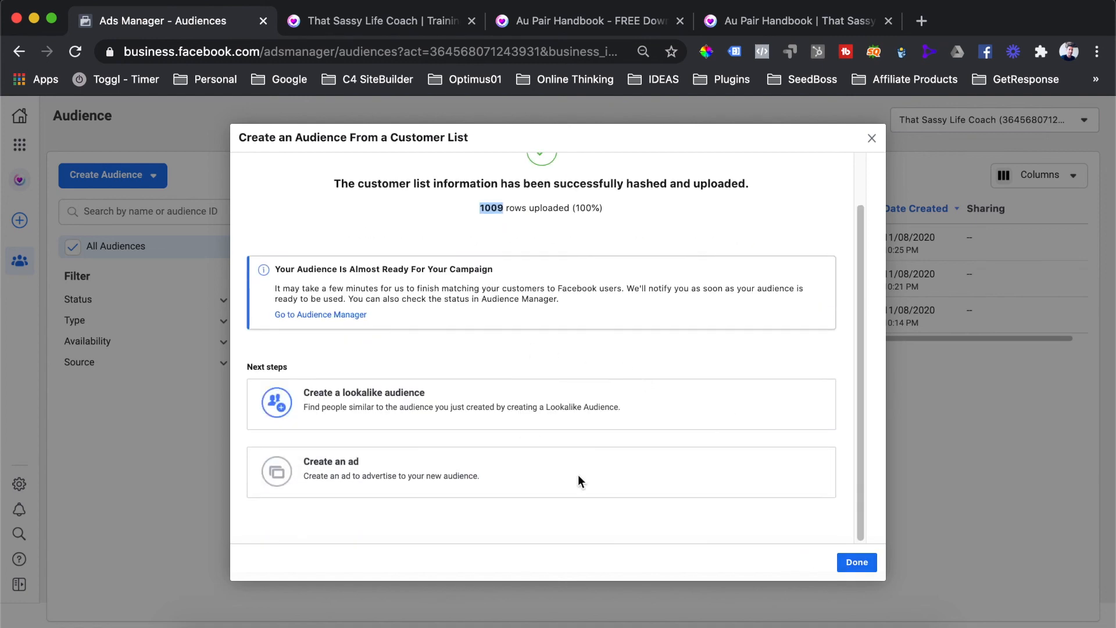
pyautogui.click(866, 568)
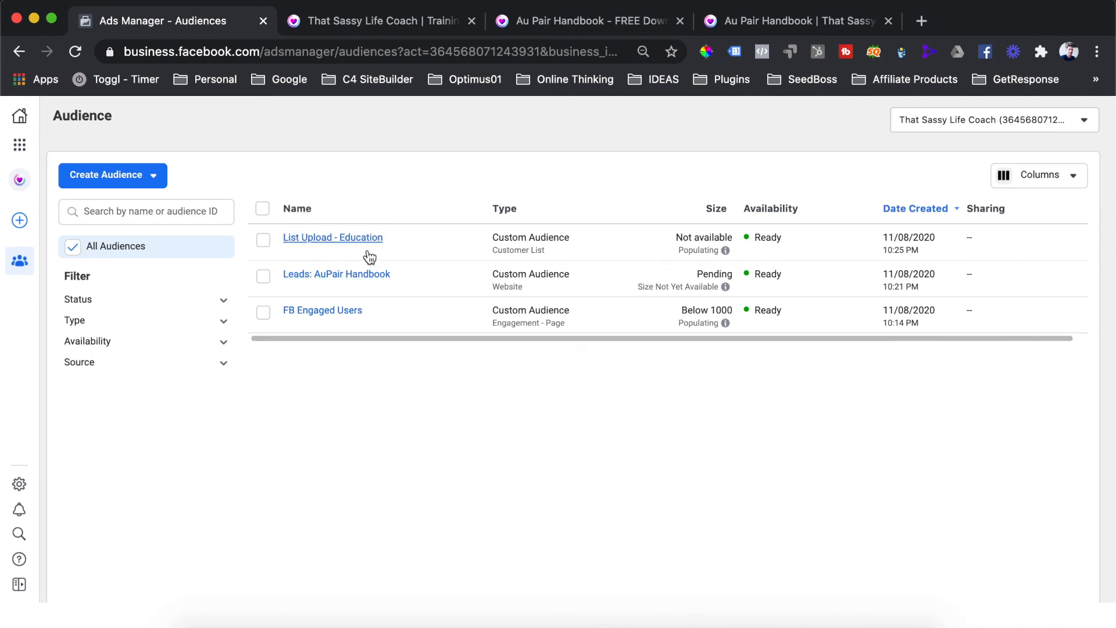
# Check the populating status and the summary details of the List Upload - Education audience
pyautogui.moveTo(727, 253)
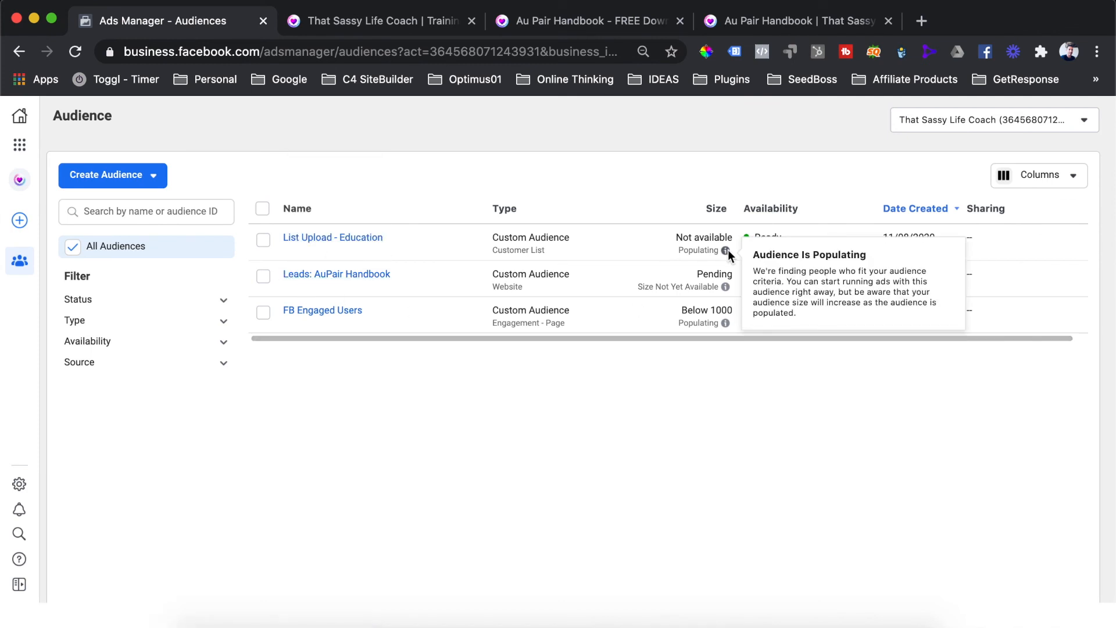
pyautogui.click(364, 241)
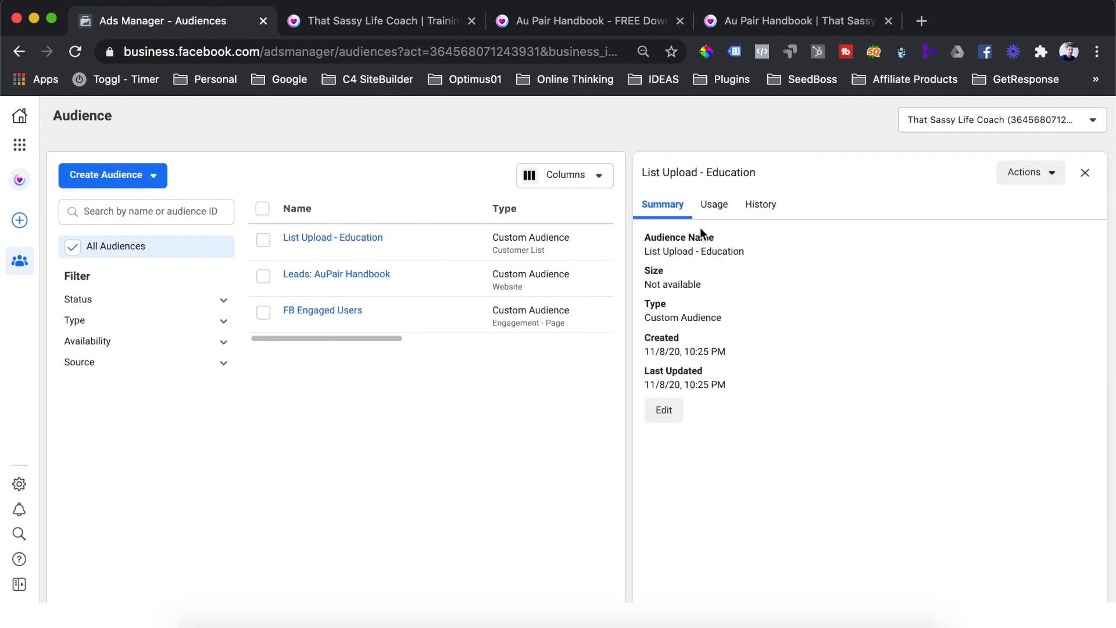
pyautogui.click(1085, 173)
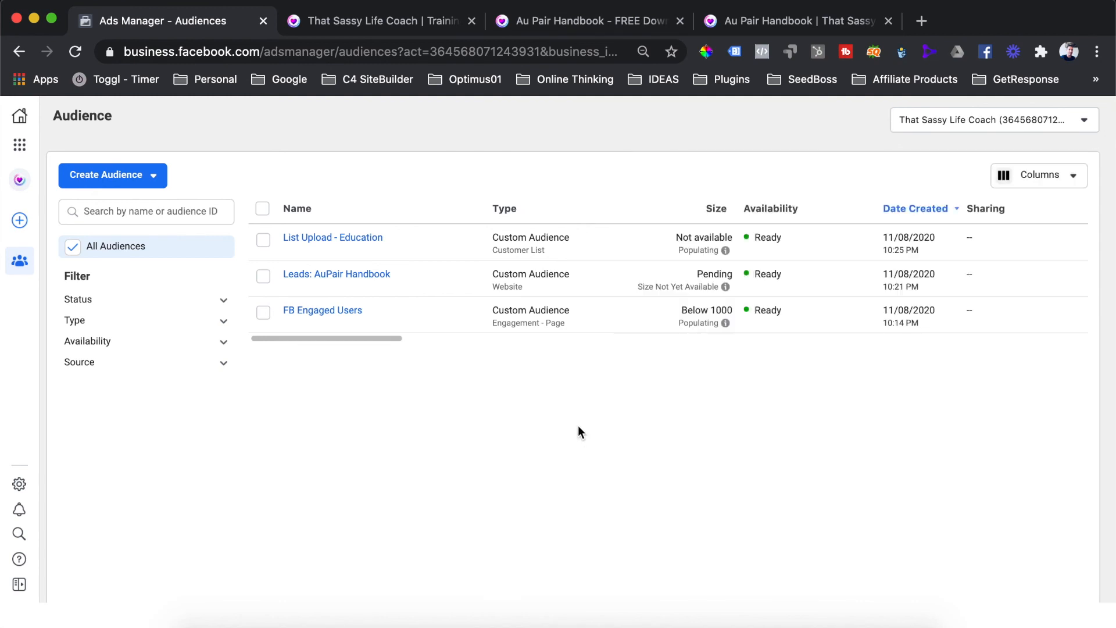